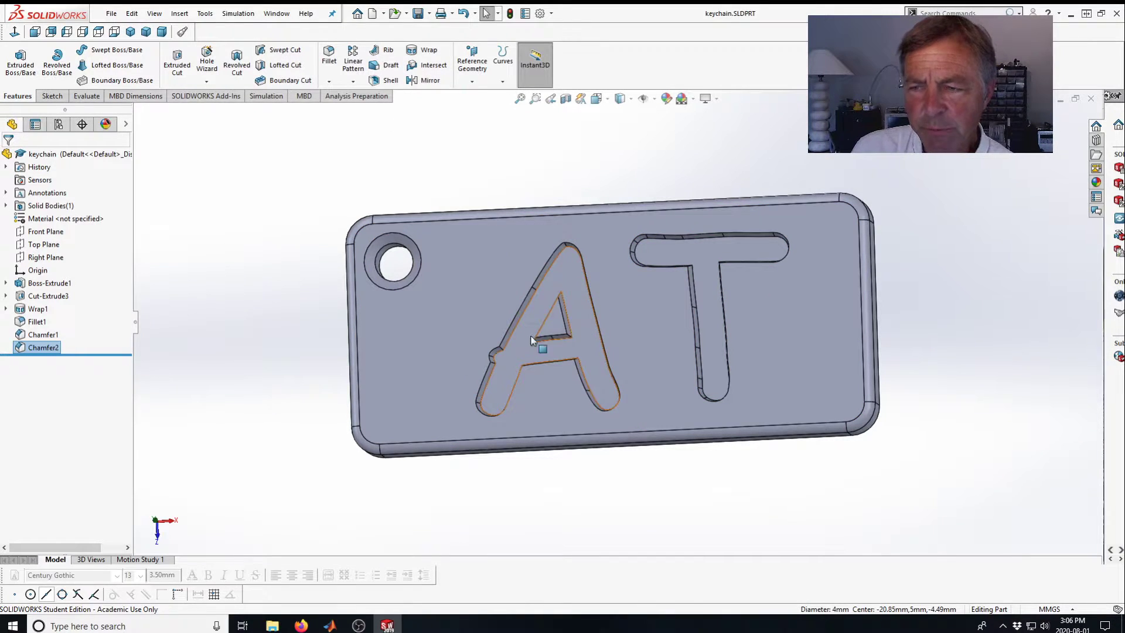
- Try to fillet the engraved letter A's floor face with a constant 1 mm radius
scroll(580, 340, down, 4)
middle_drag(563, 294, 588, 327)
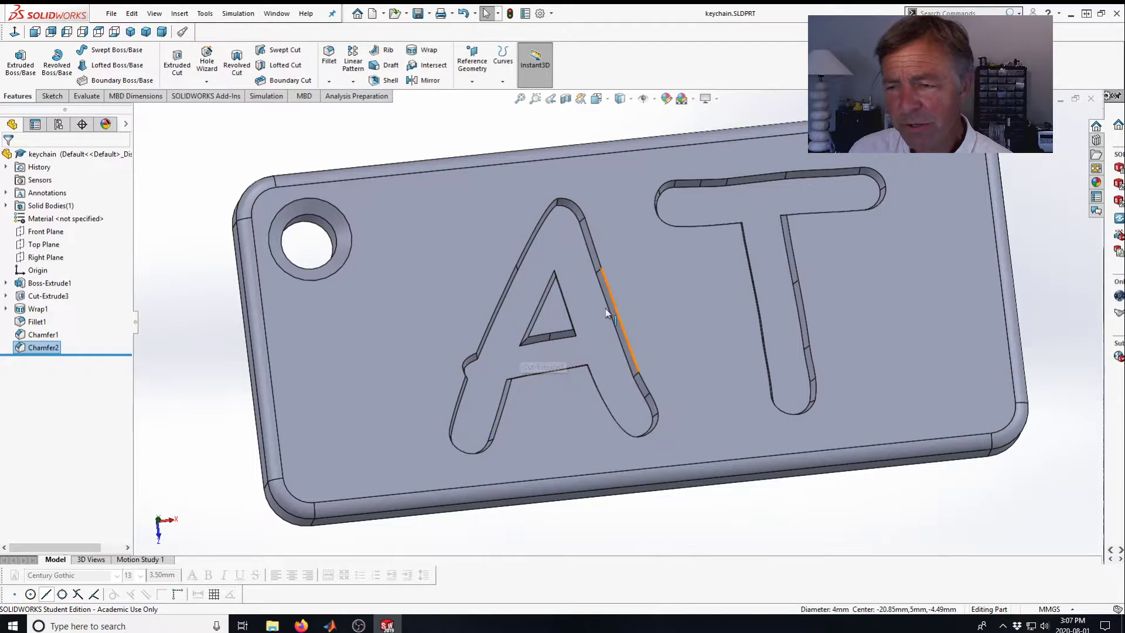
click(329, 58)
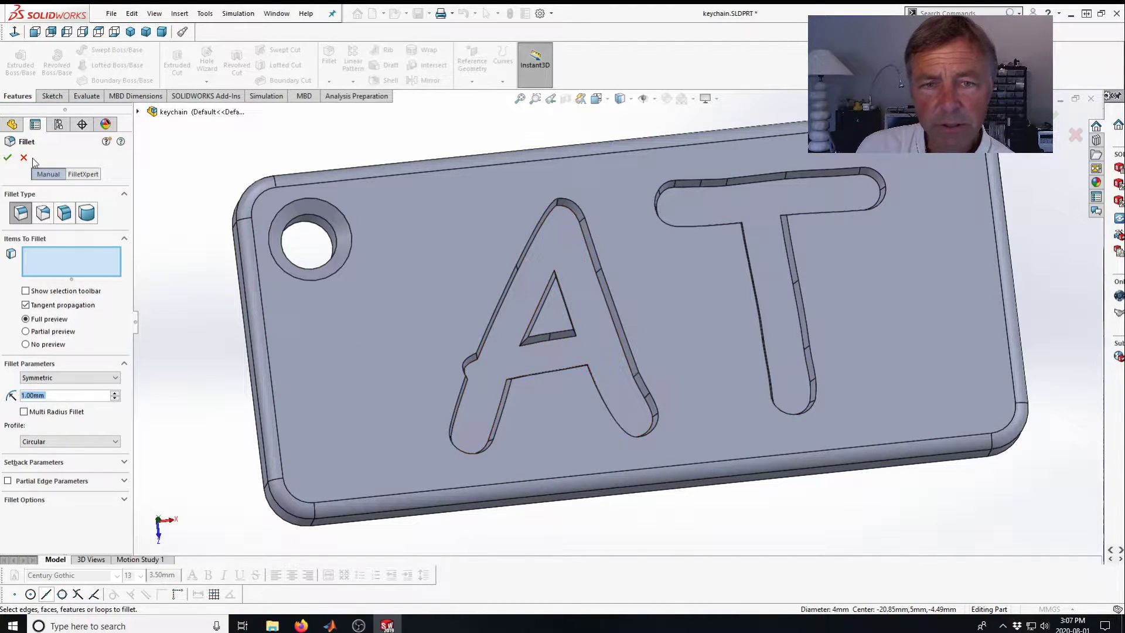
click(50, 395)
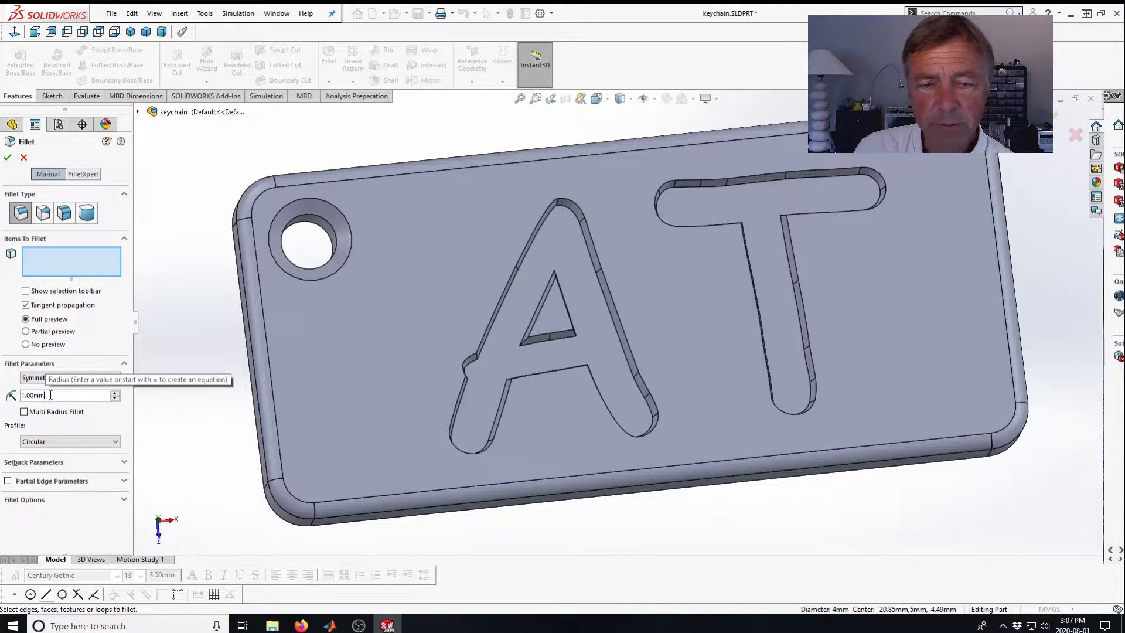
click(612, 315)
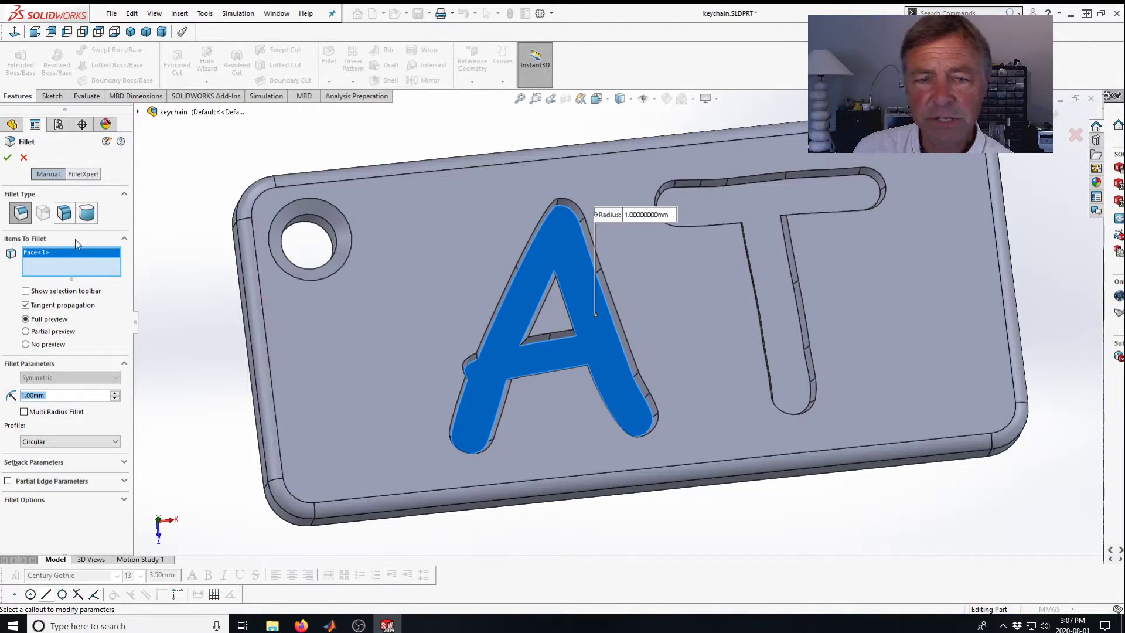
click(8, 157)
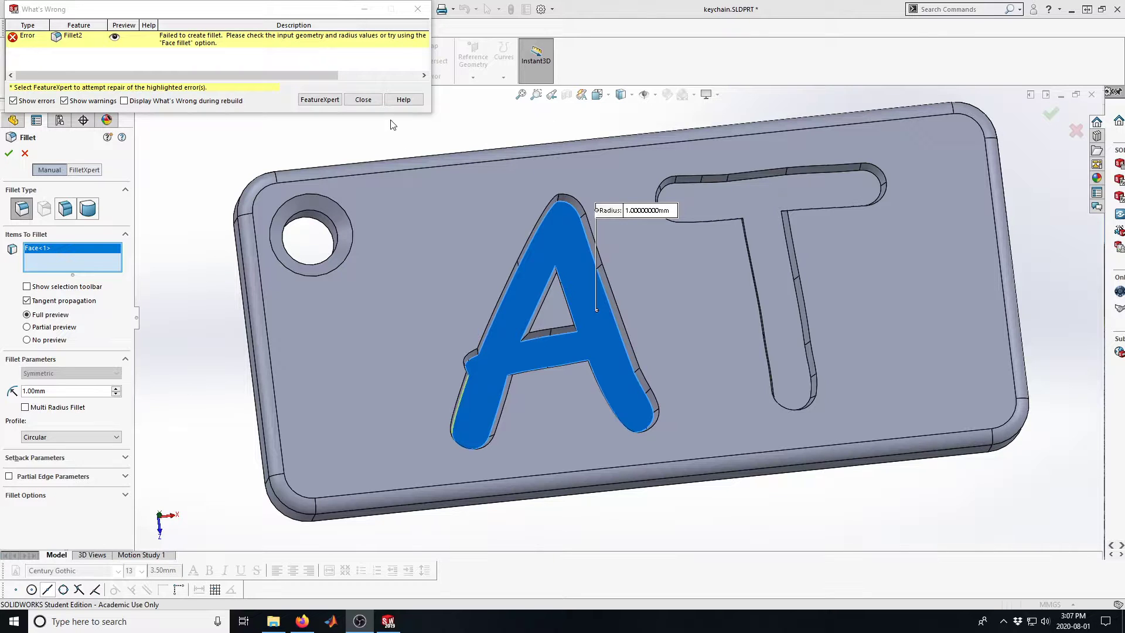
click(363, 100)
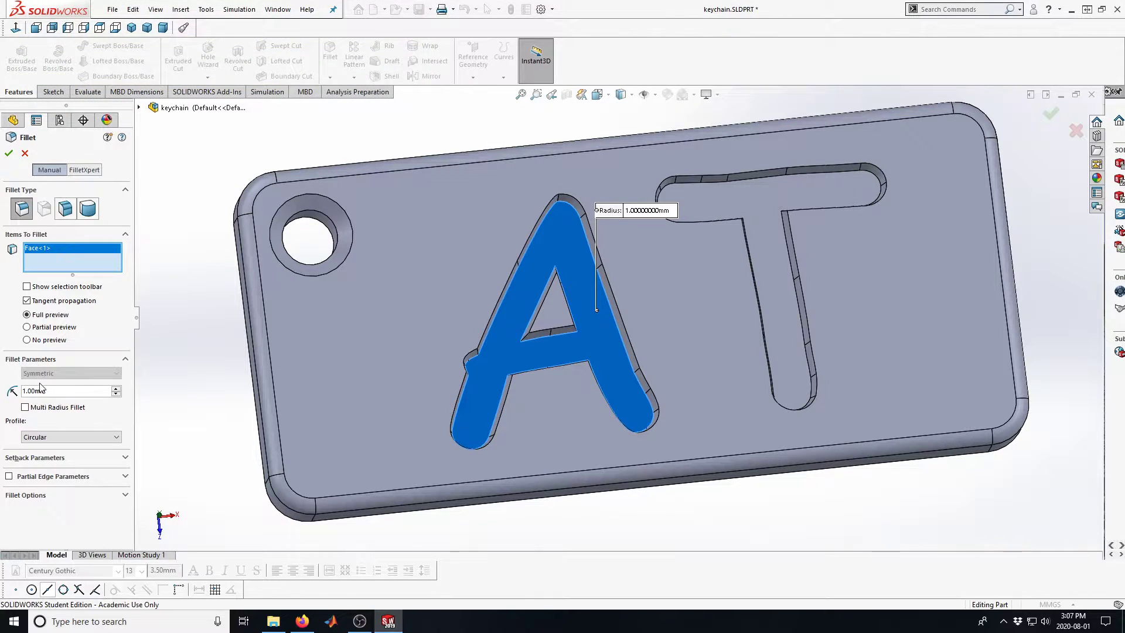
- Try the fillet on the letter A's floor face with a 0.3 mm radius
drag(52, 391, 3, 393)
text(.3)
key(Return)
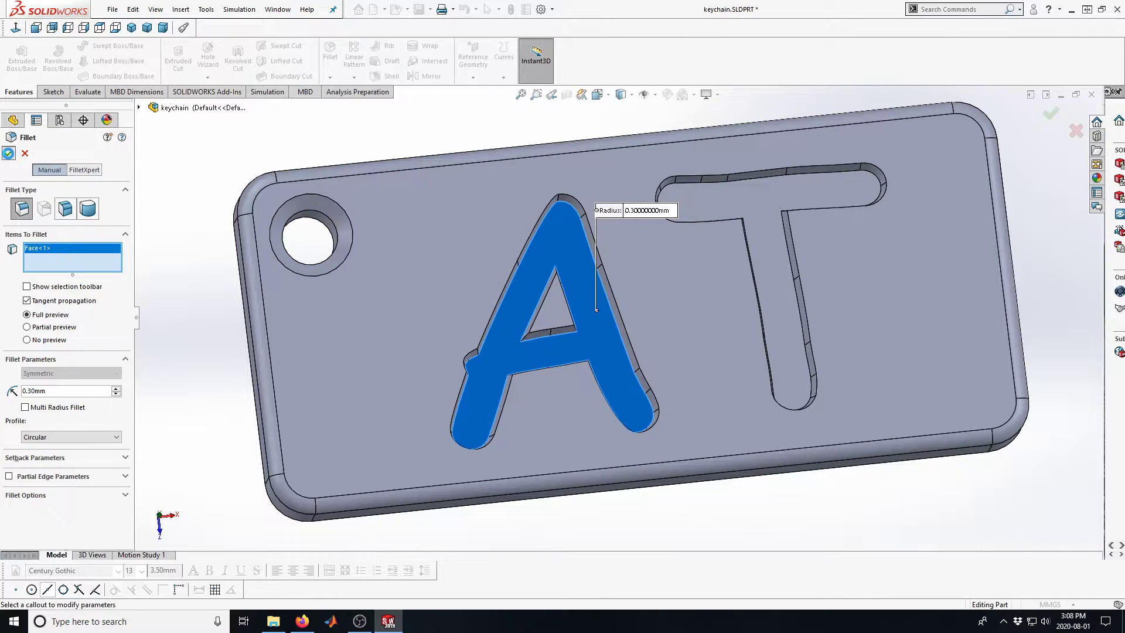
click(8, 153)
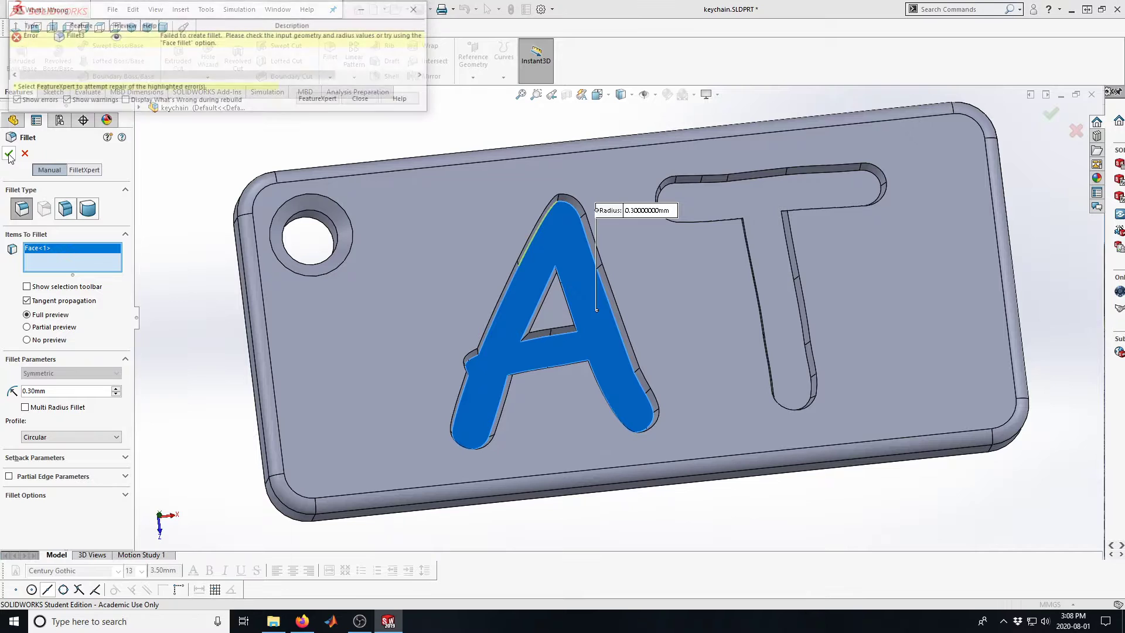
click(364, 99)
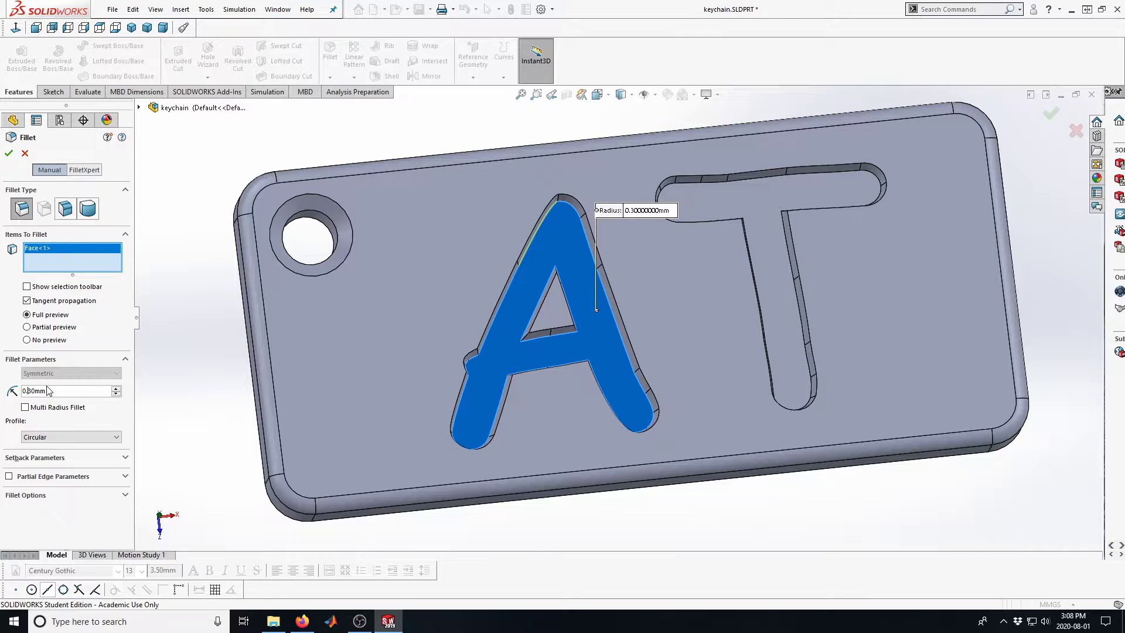
- Fillet the letter A's floor face with a 0.03 mm radius and inspect the rounded edges up close
text(0)
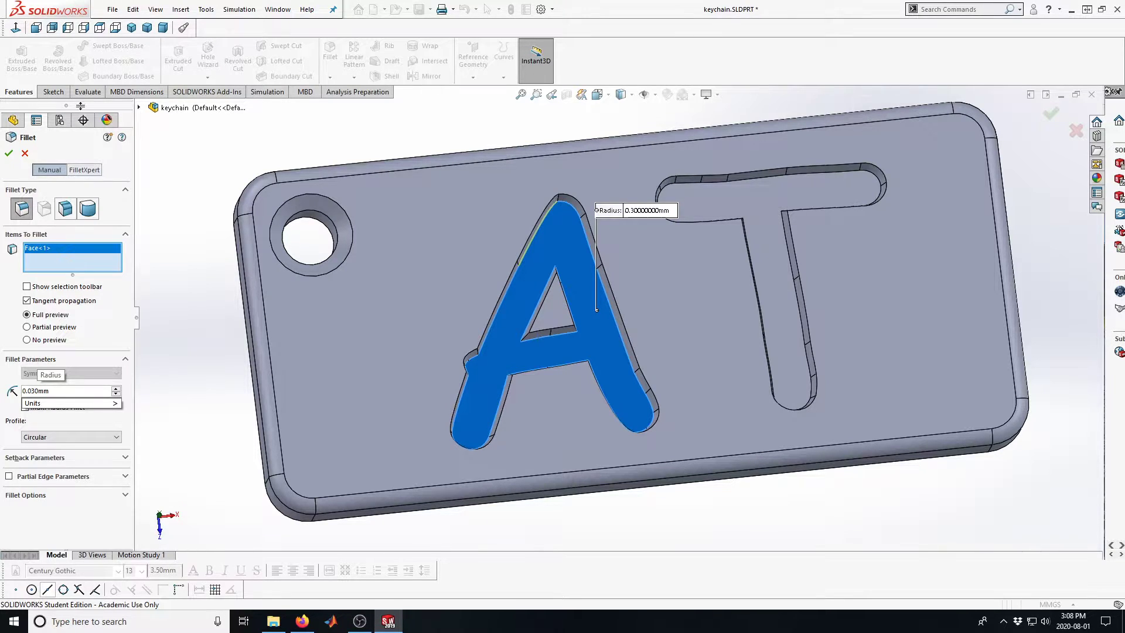
key(Return)
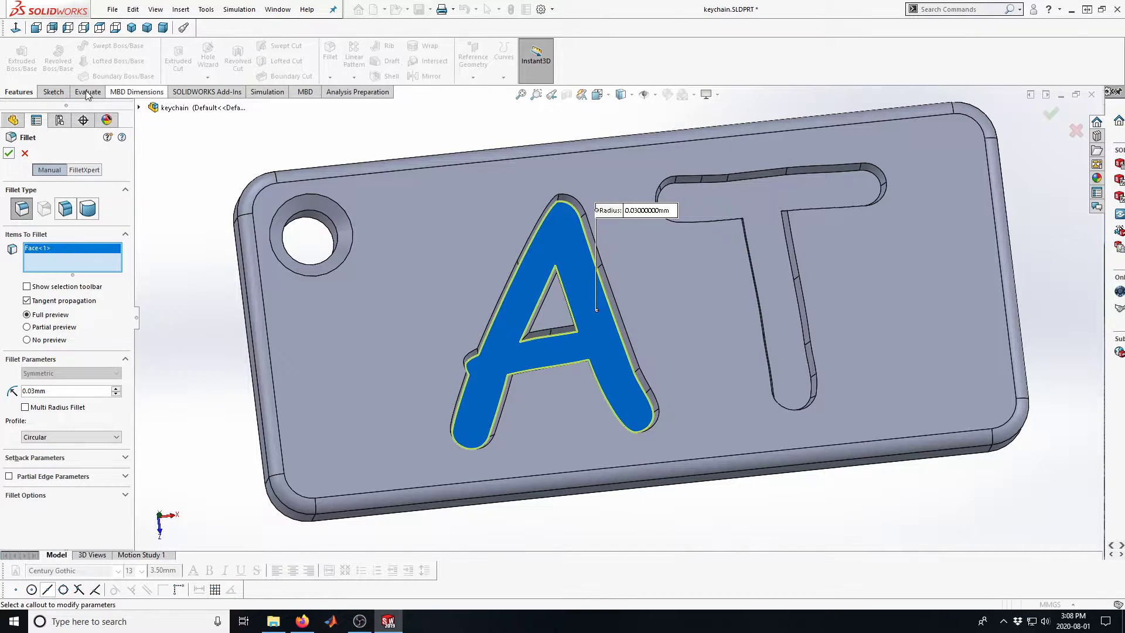
click(10, 153)
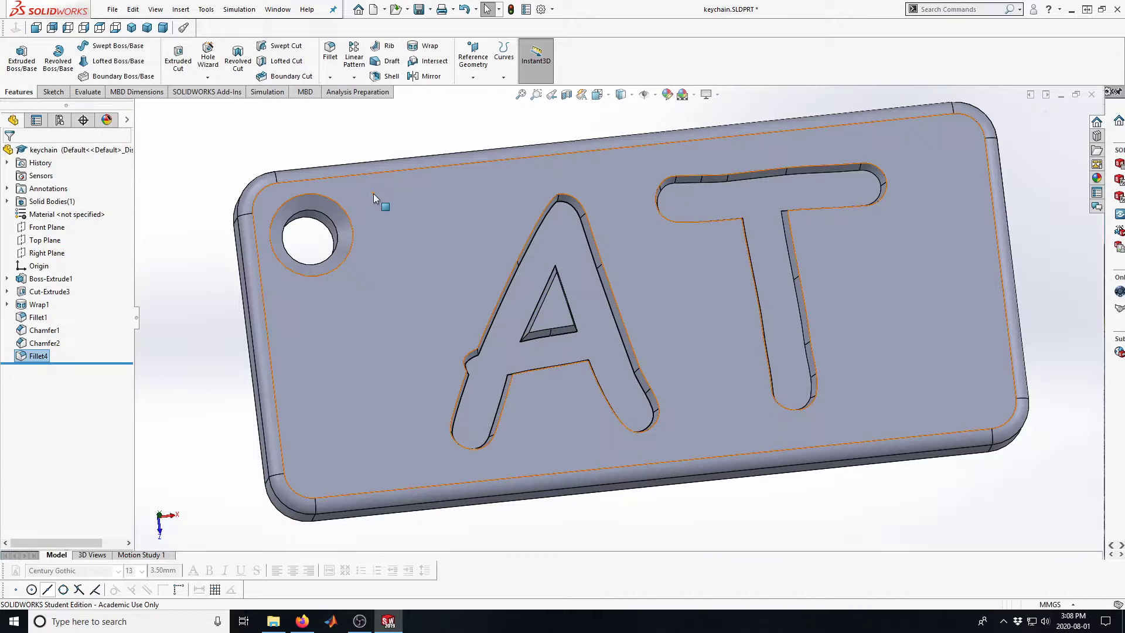
scroll(515, 324, down, 5)
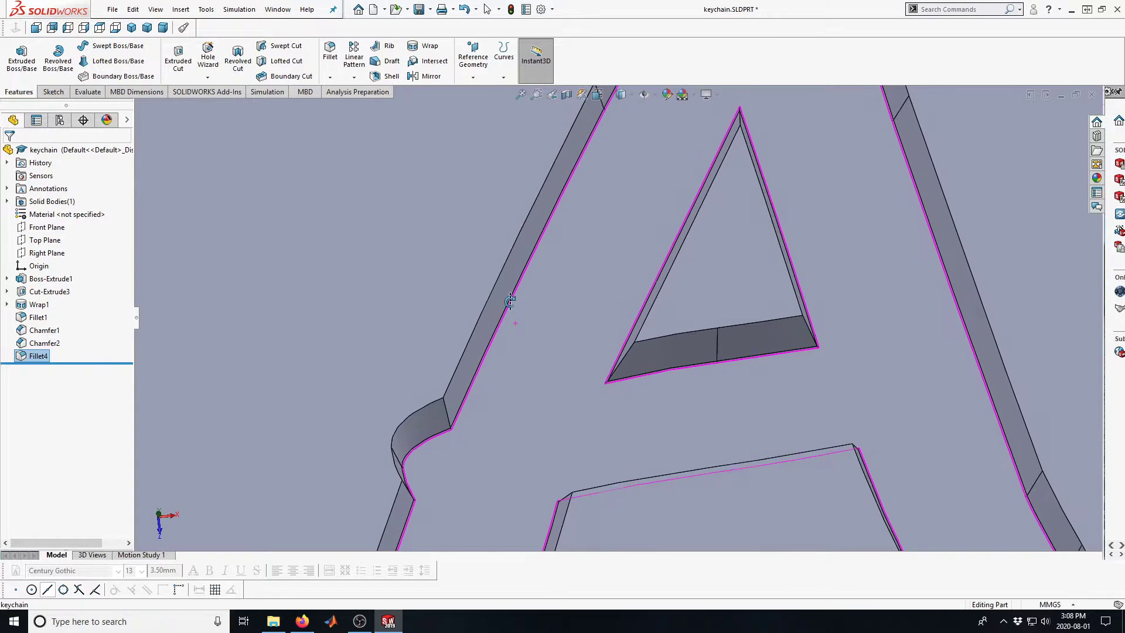
scroll(544, 275, down, 5)
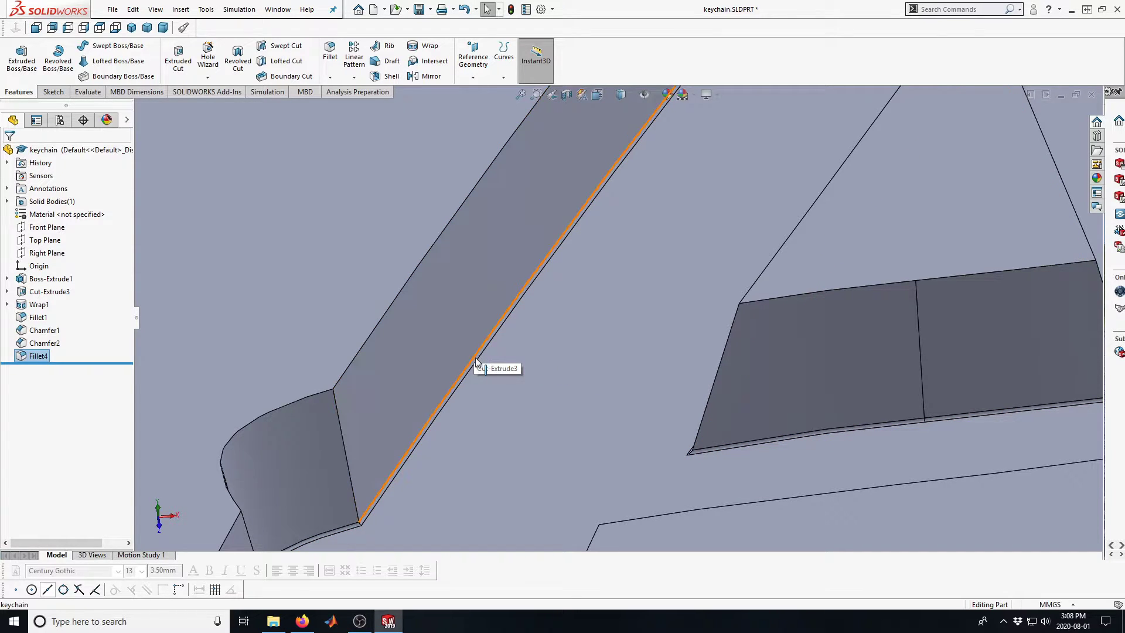
scroll(499, 425, up, 5)
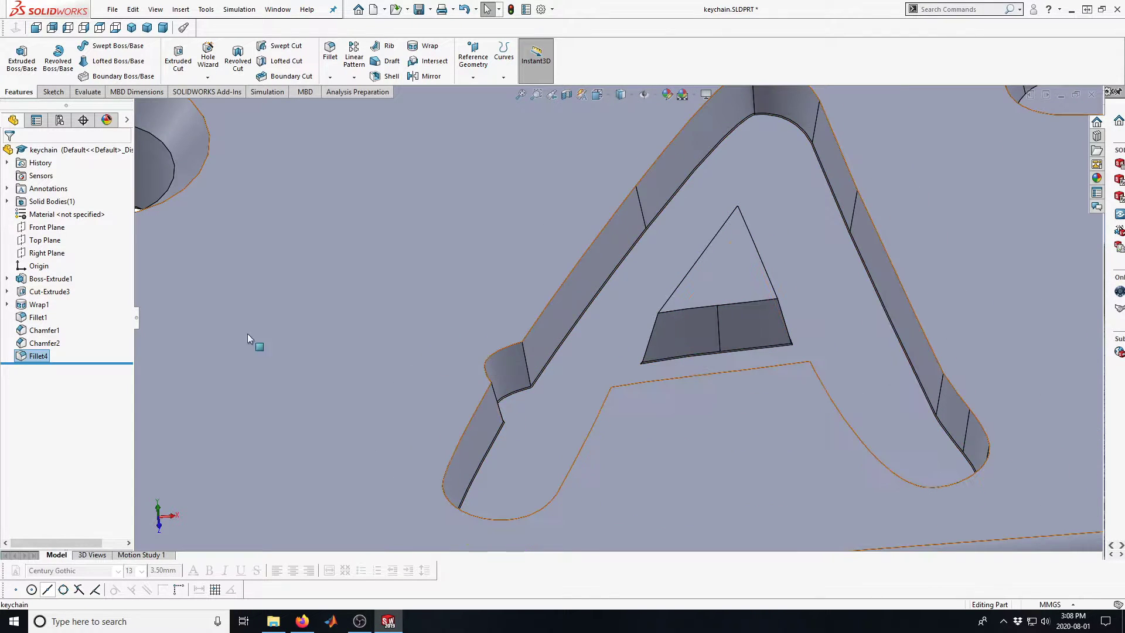
- Try a 1 mm radius on the existing letter A fillet, expand its fillet options, and cancel the edit
click(30, 356)
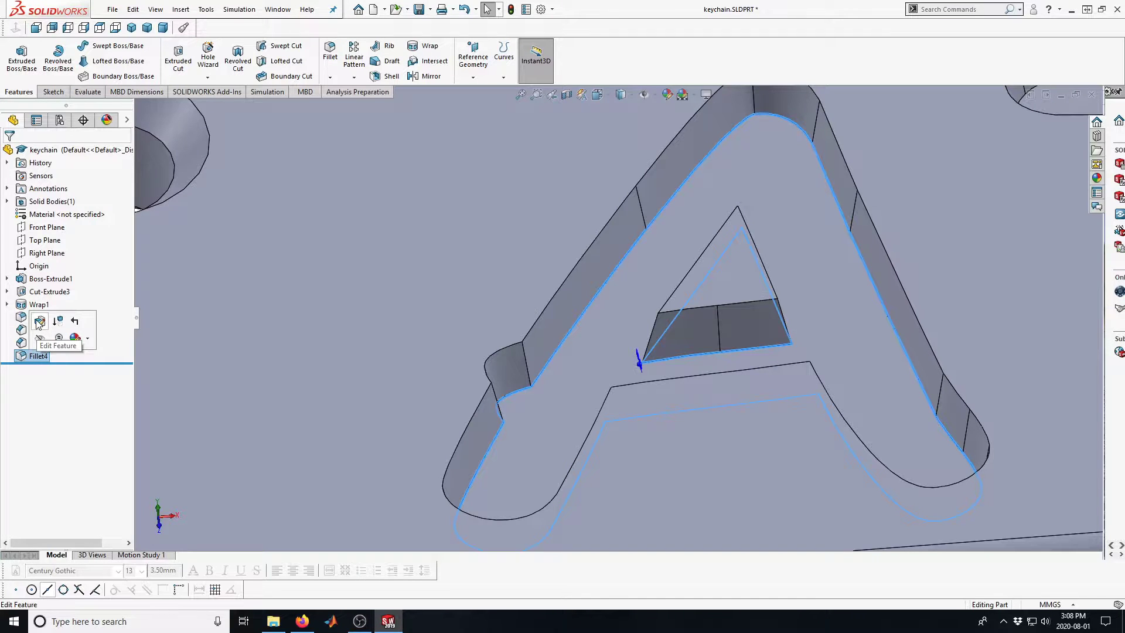
click(40, 326)
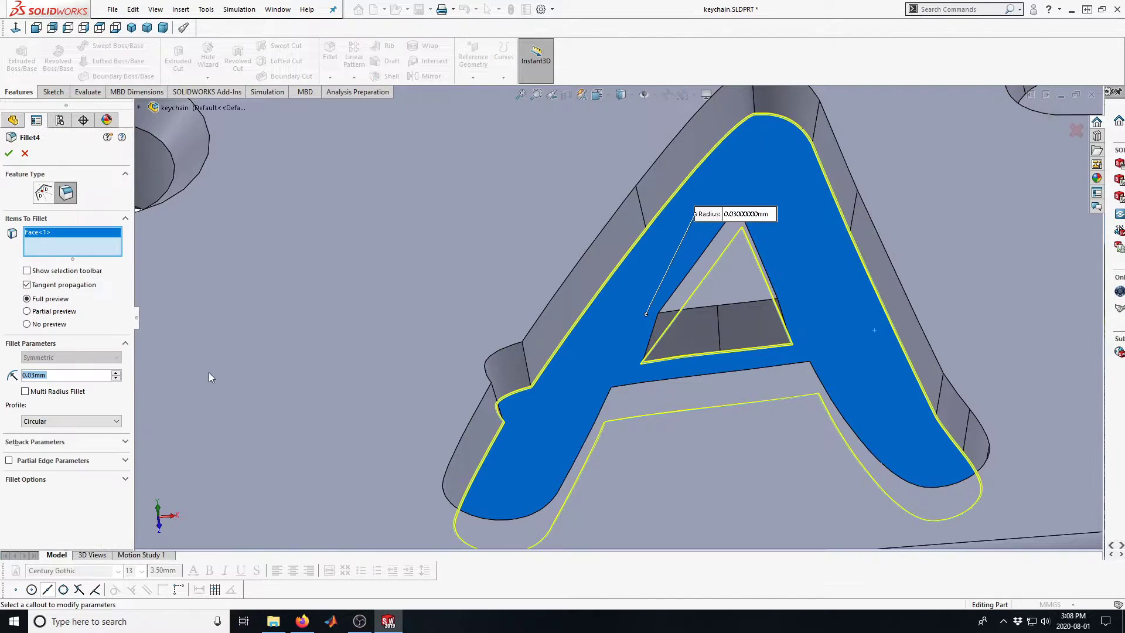
click(34, 375)
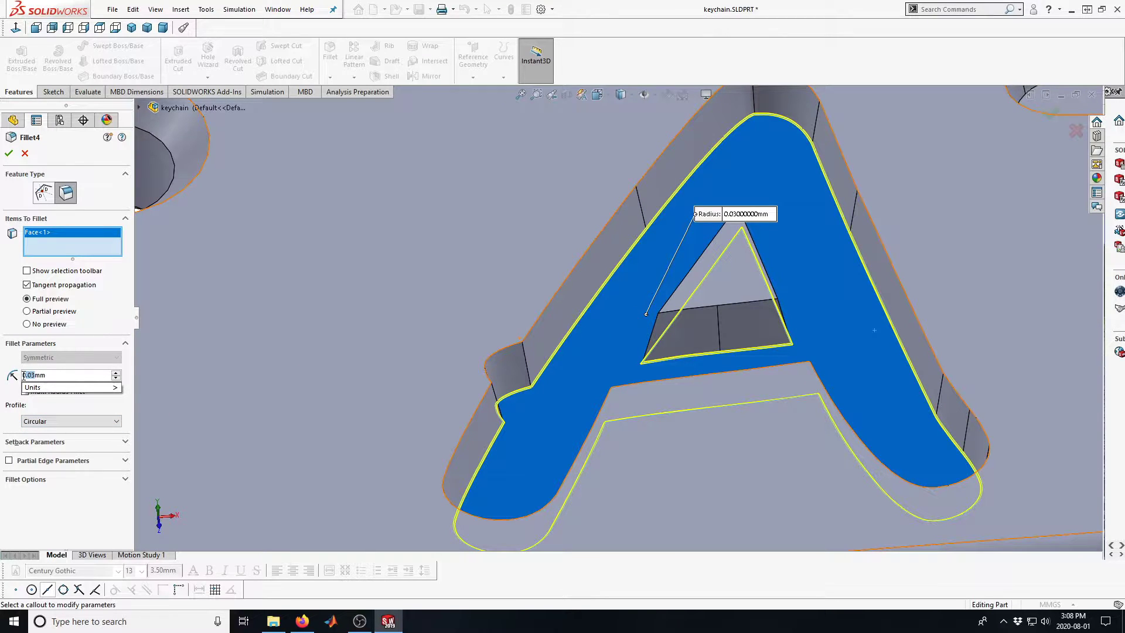
text(1)
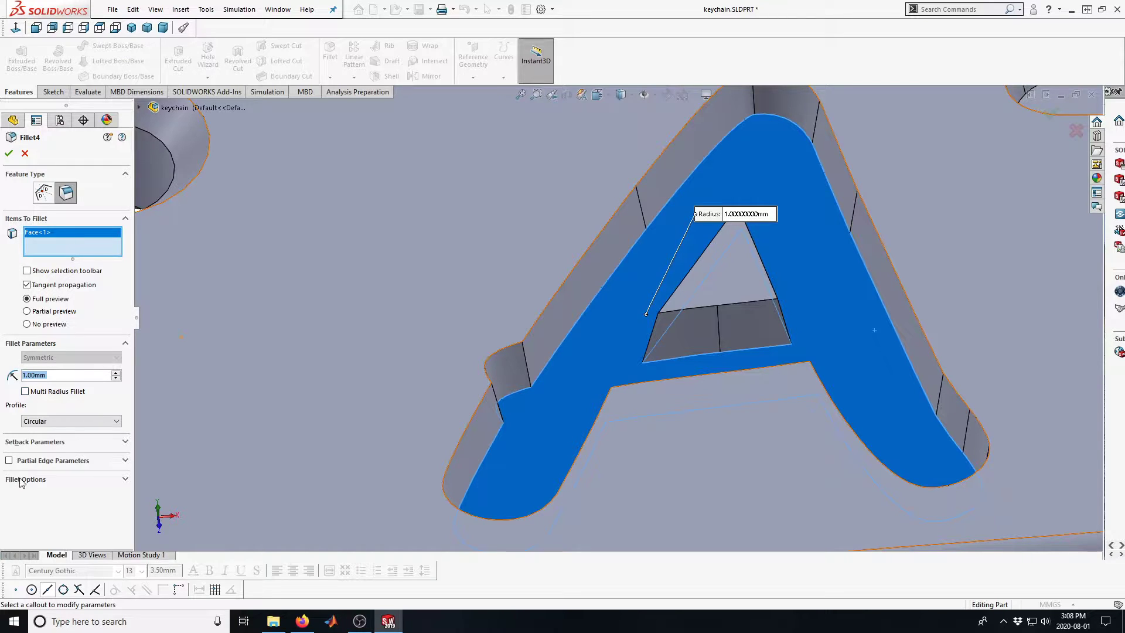
click(127, 480)
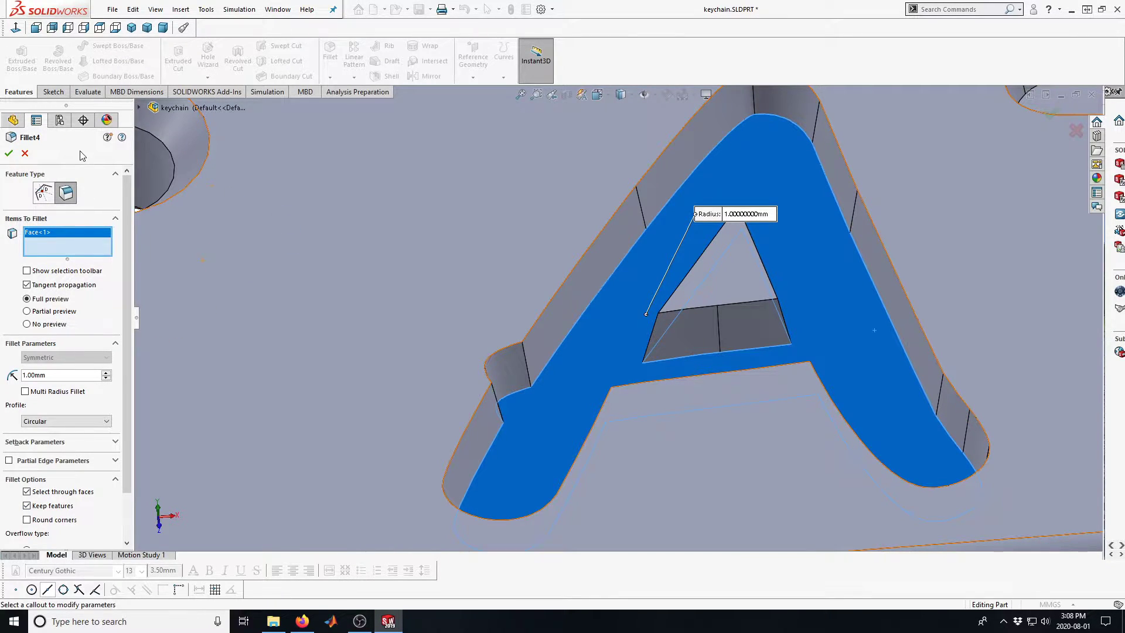
click(25, 154)
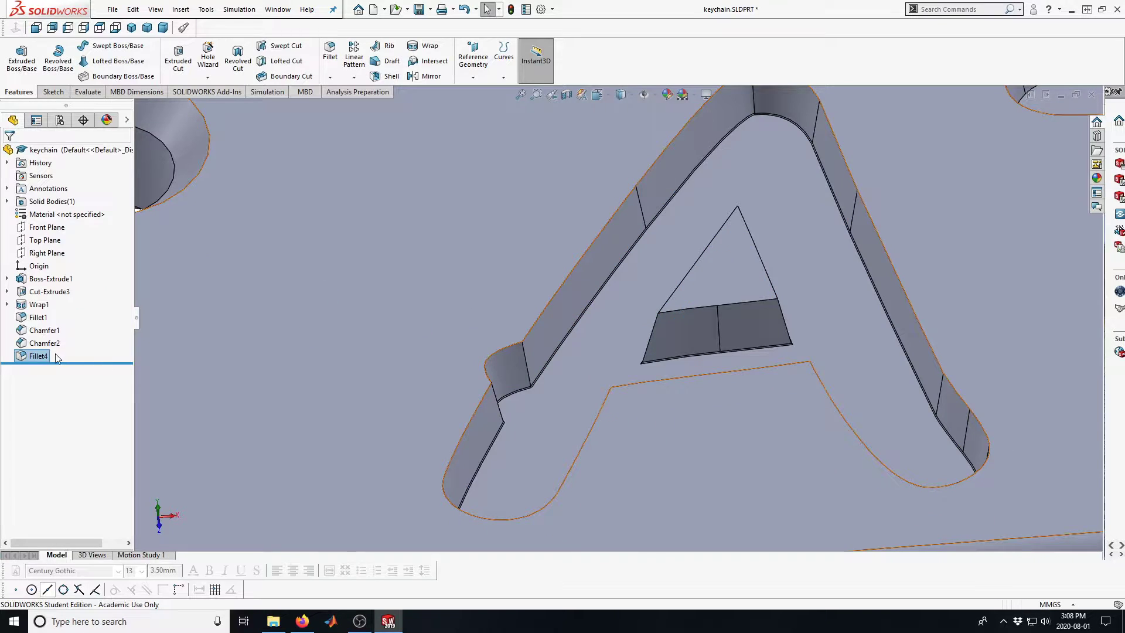
- Delete the fillet feature on the letter A's floor
click(29, 355)
right_click(29, 355)
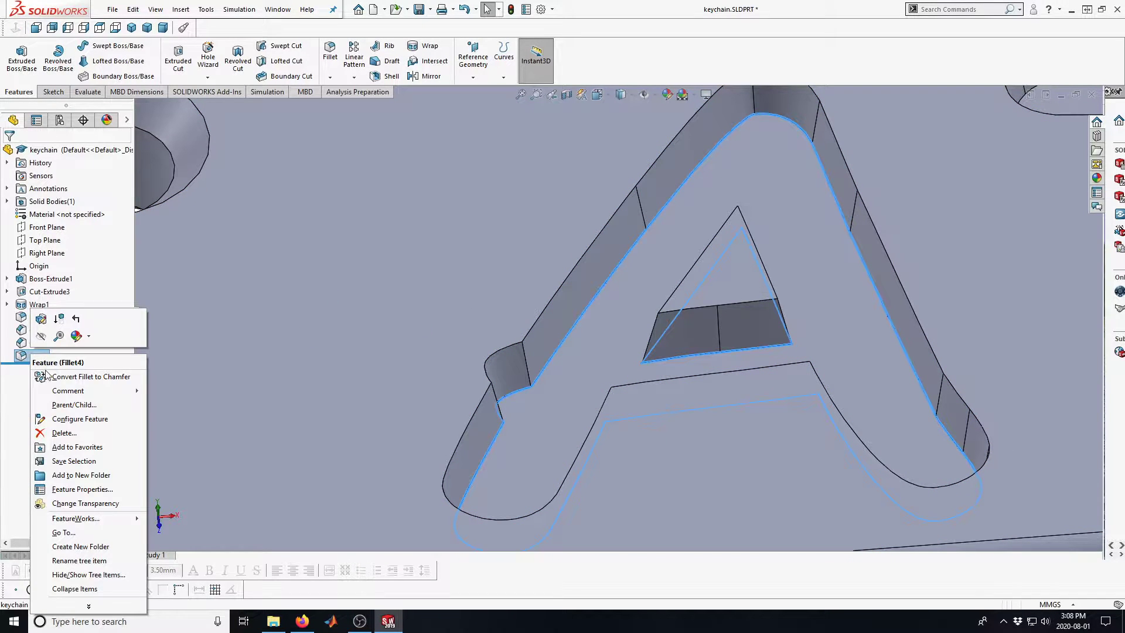
click(59, 434)
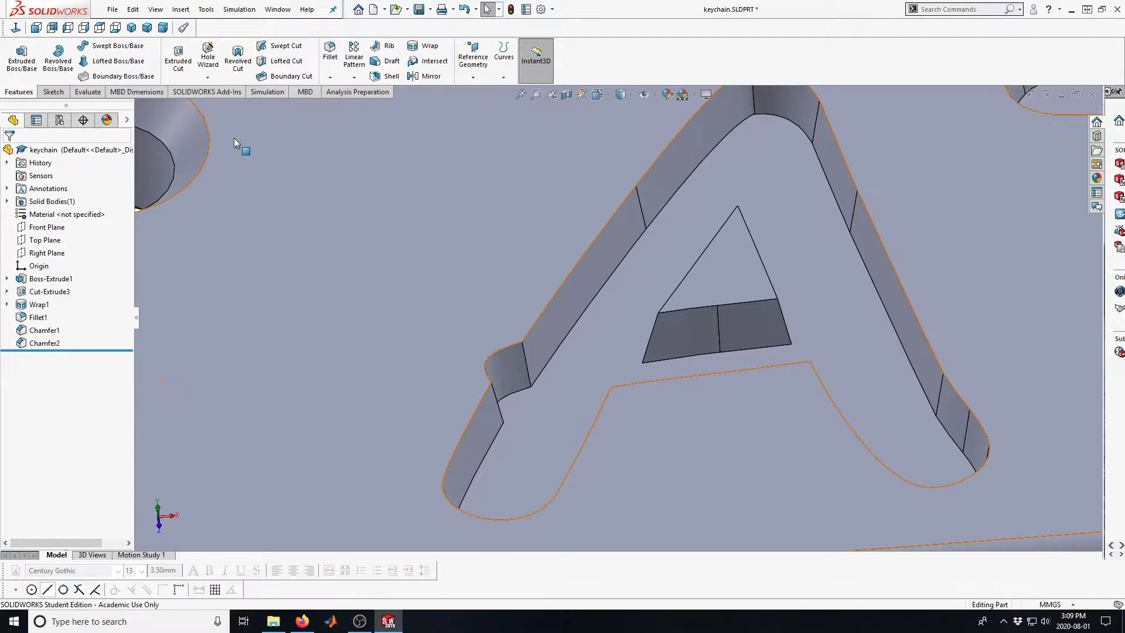
- Try a 0.5 mm face fillet between the letter A's floor and the long outer wall above its side notch
click(330, 52)
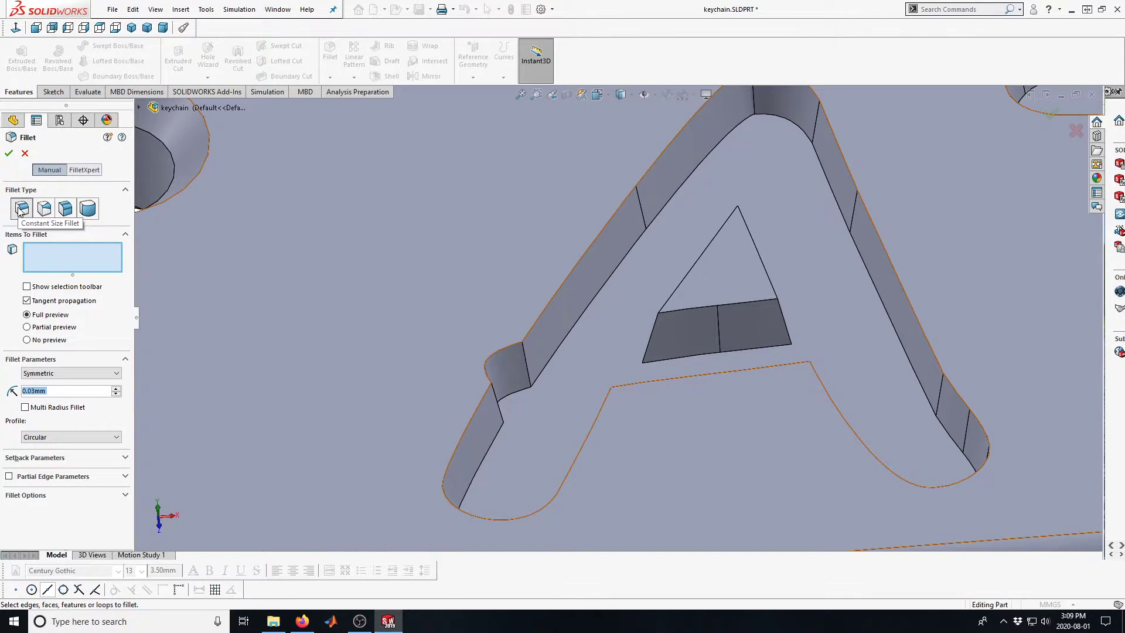
click(66, 208)
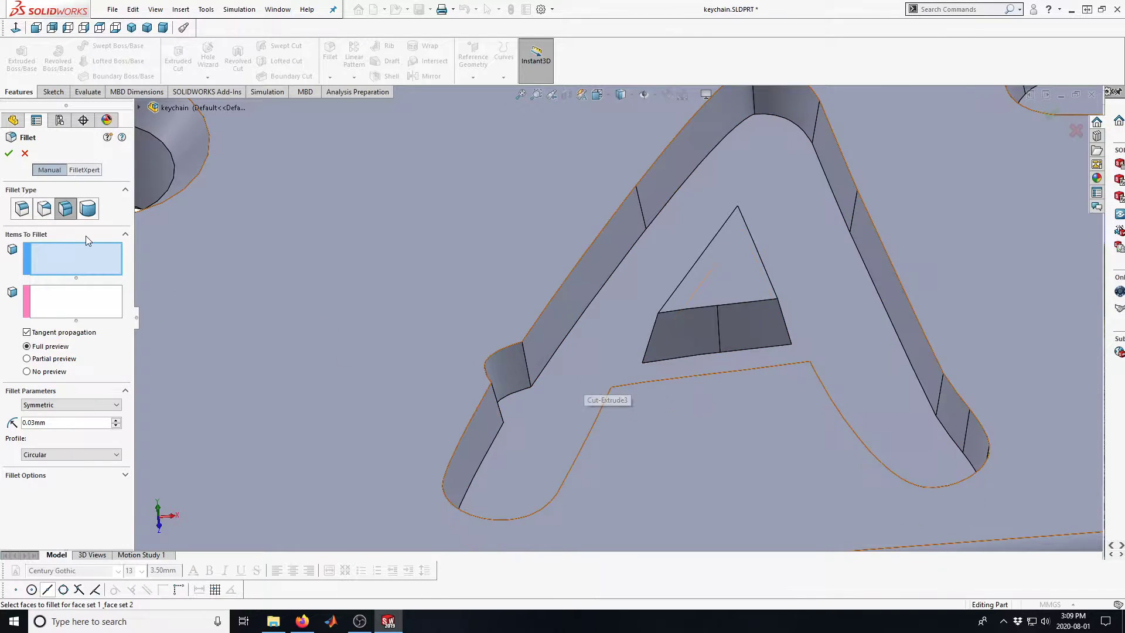
double_click(36, 420)
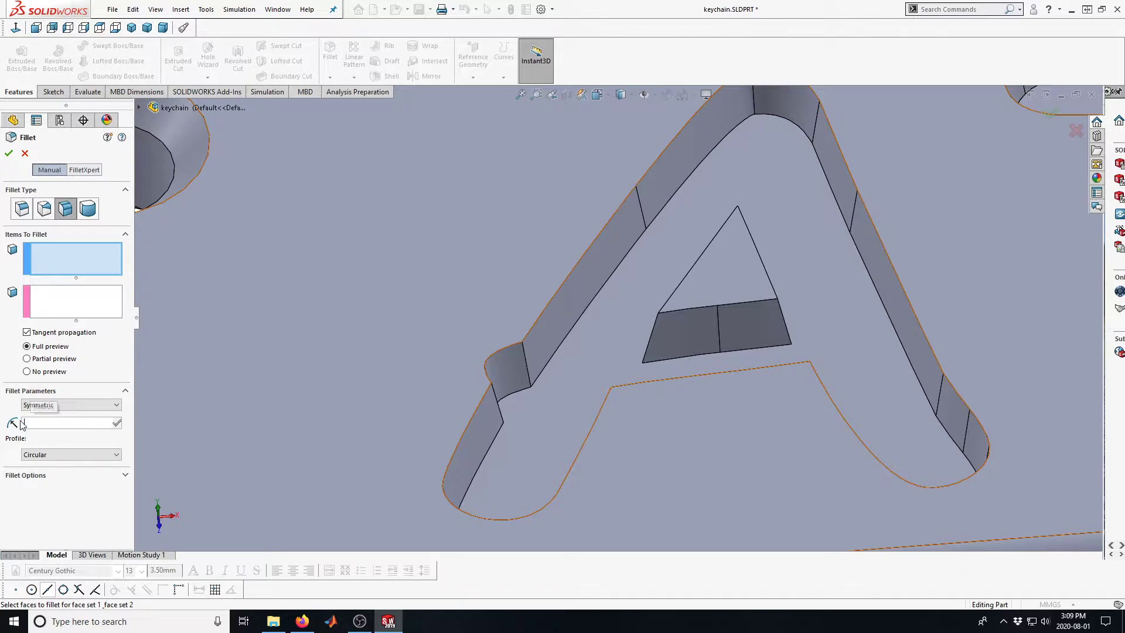
text(0.5)
key(Return)
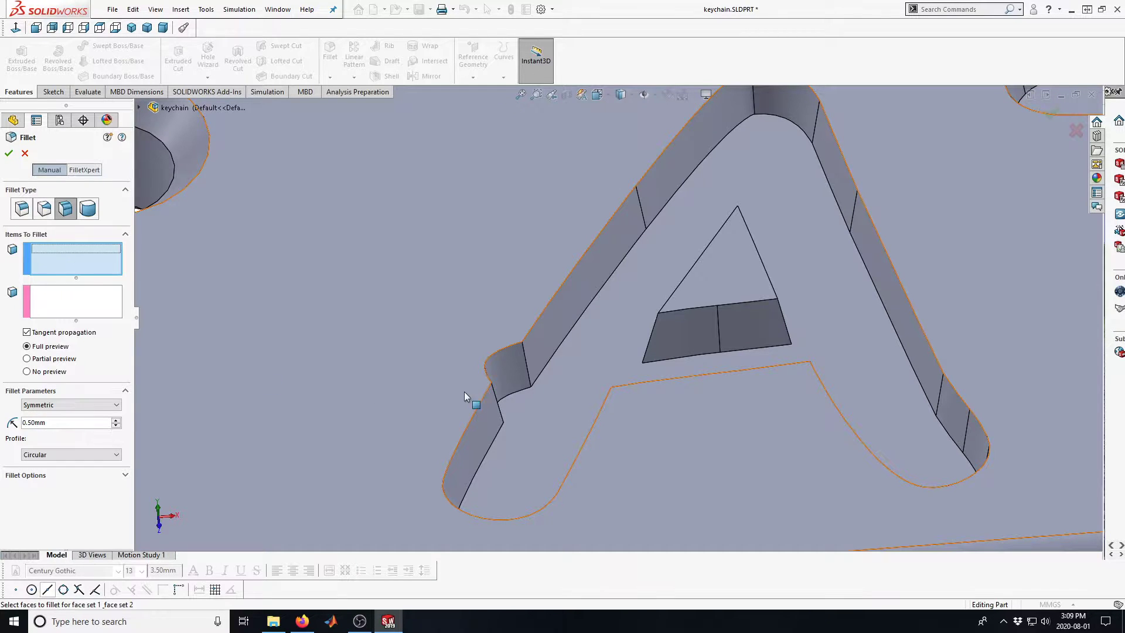
click(582, 374)
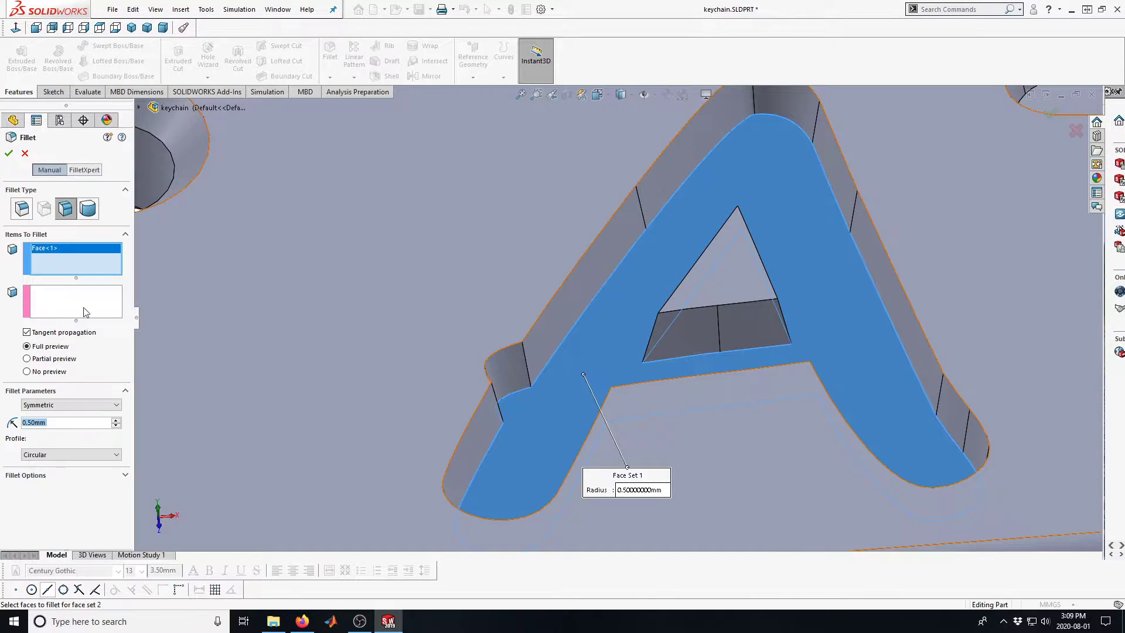
click(51, 298)
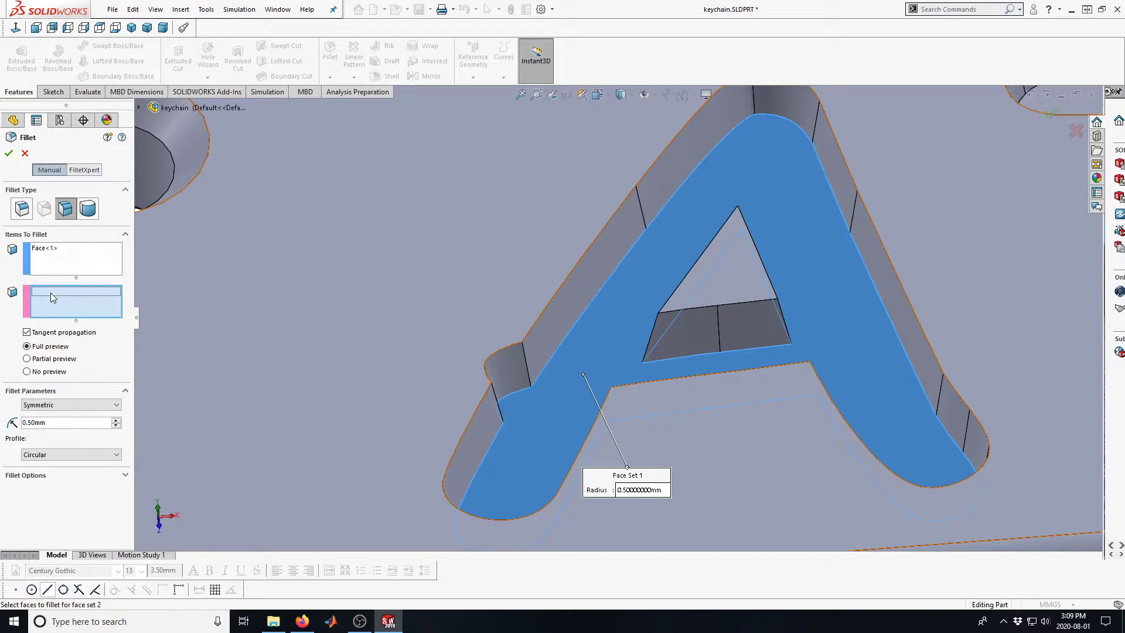
click(558, 330)
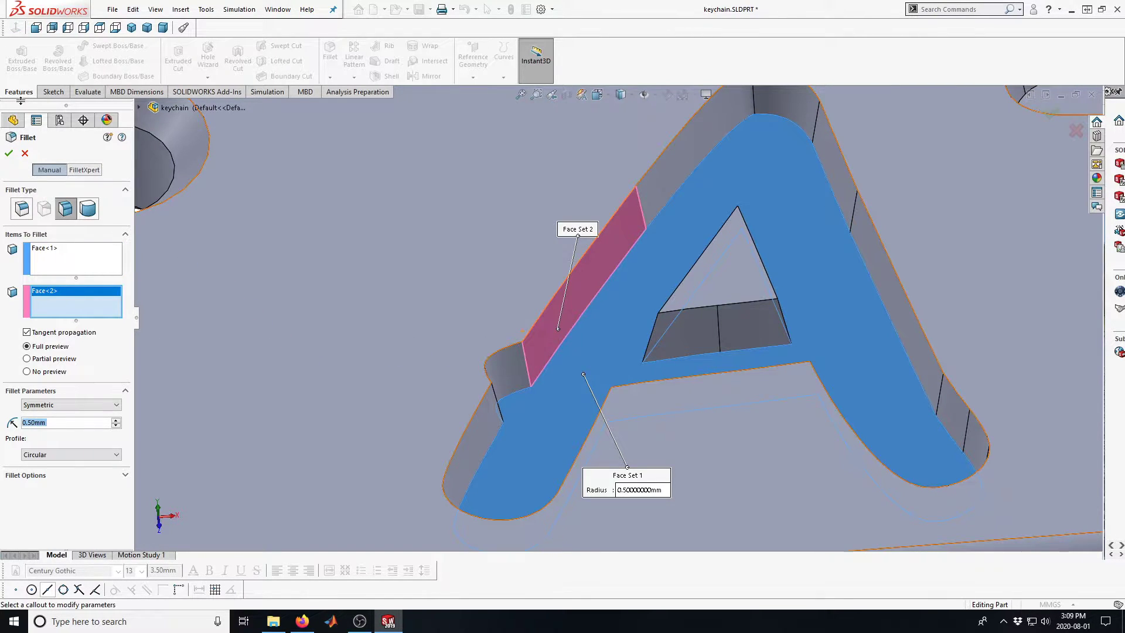
click(10, 153)
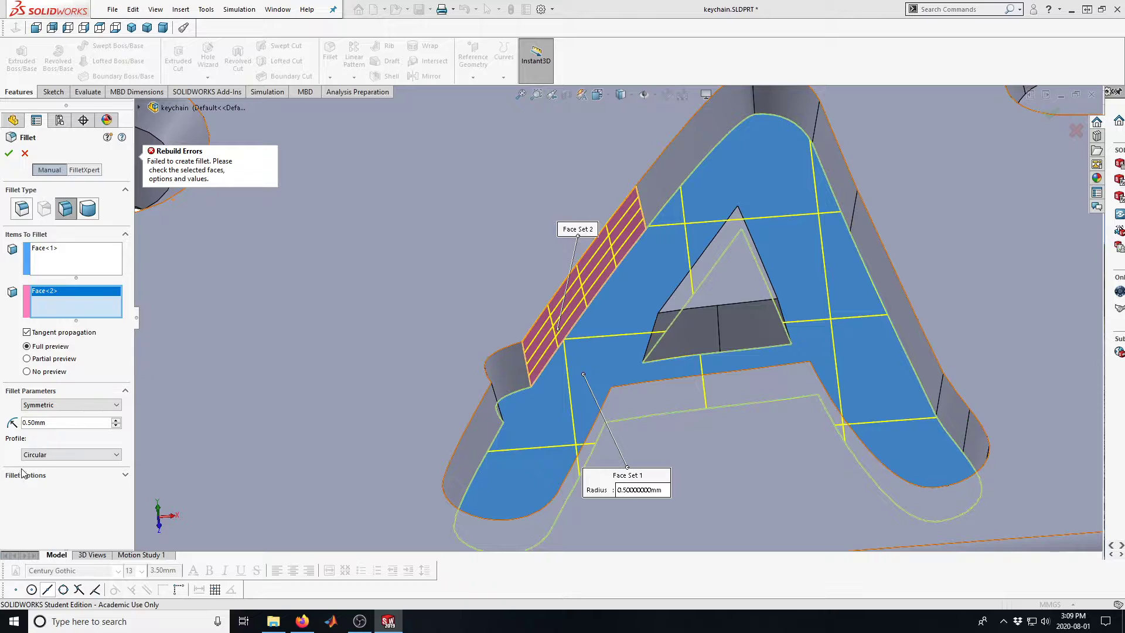
- Try the face fillet between the letter A's floor and outer wall with a 0.25 mm radius
click(31, 422)
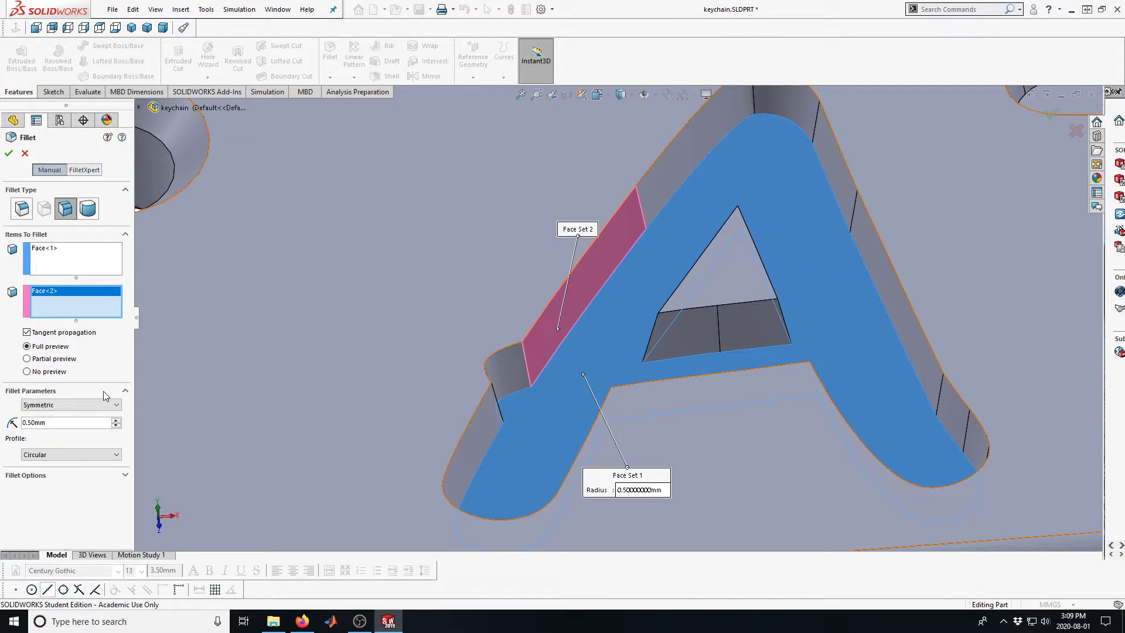
text(2)
key(Return)
click(9, 153)
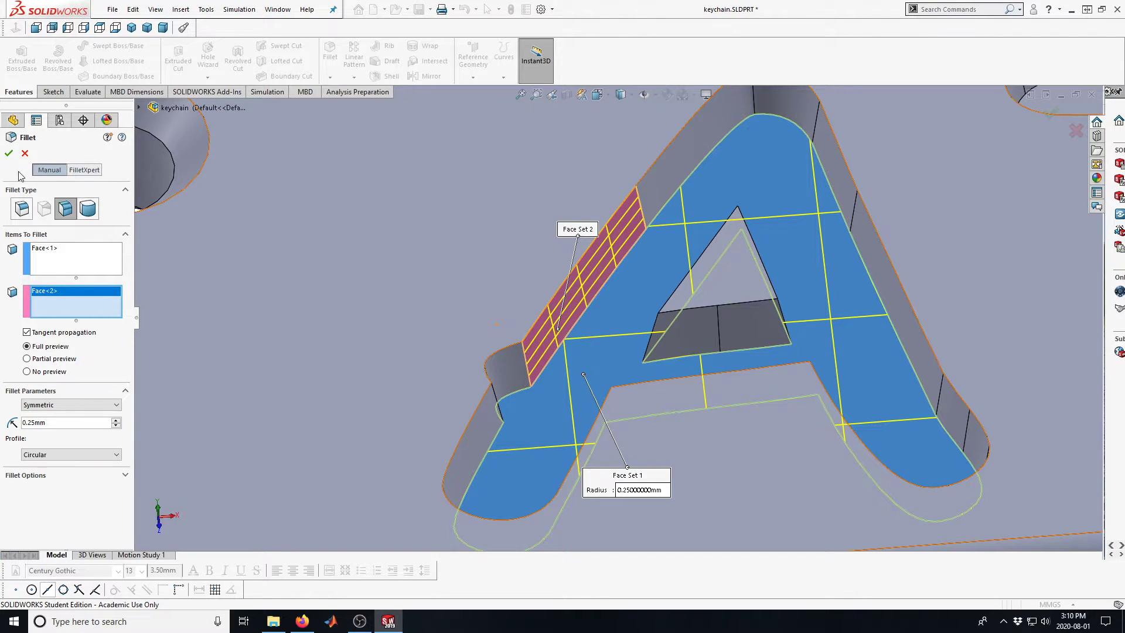
click(8, 152)
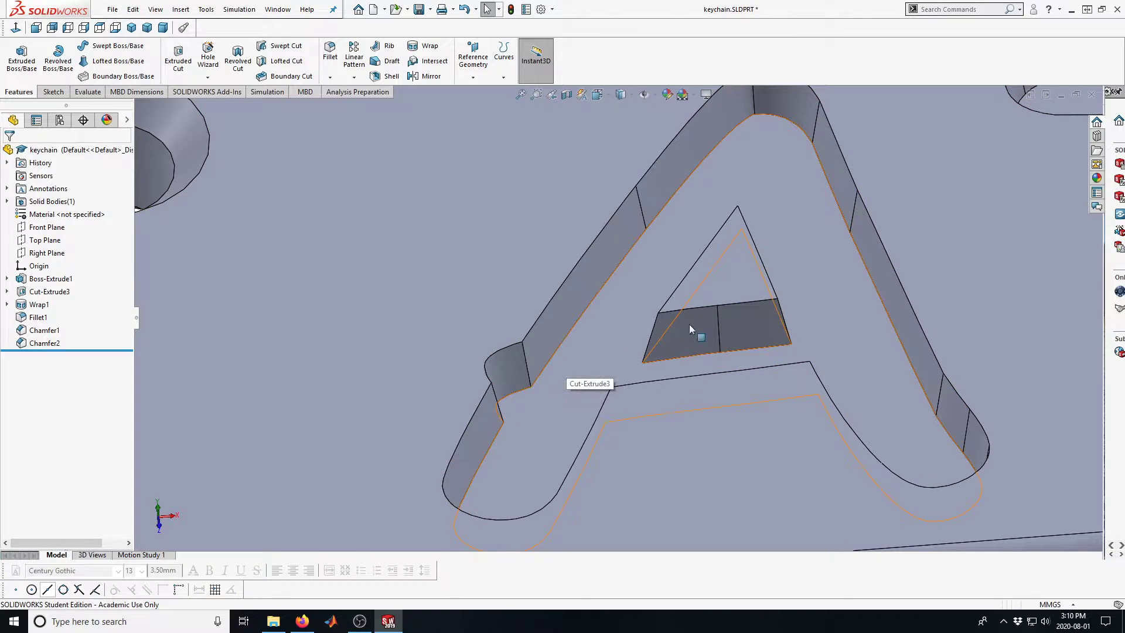
scroll(544, 387, down, 2)
scroll(486, 358, down, 2)
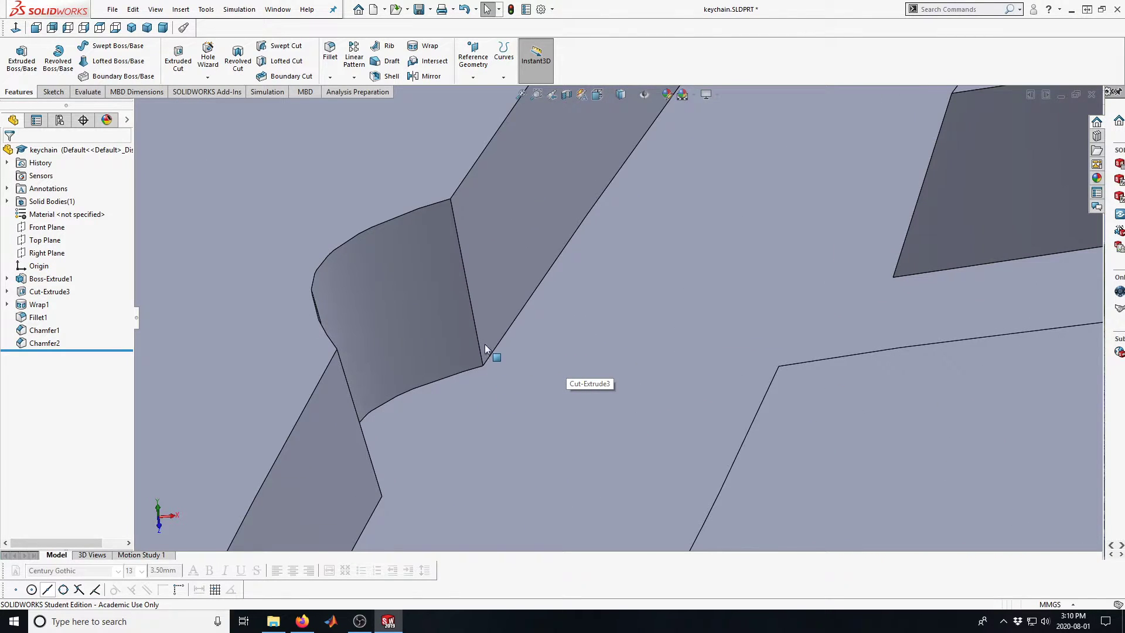
- Start a 1 mm constant-size fillet on the corner edge where the letter A's side notch meets the long outer wall
scroll(533, 358, up, 5)
middle_drag(595, 332, 609, 375)
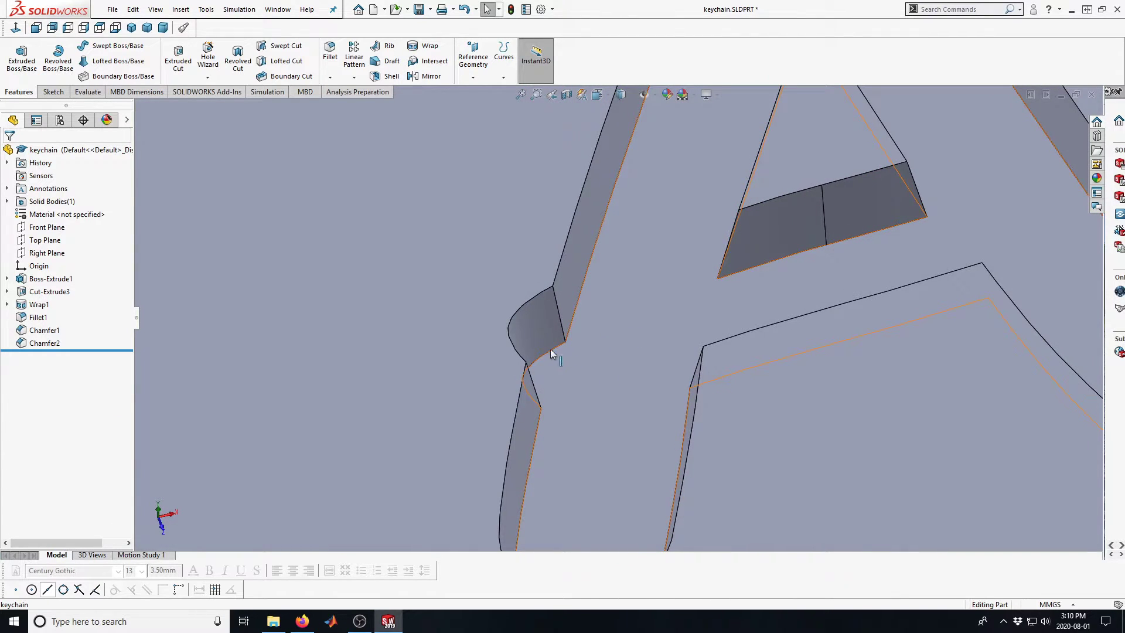
click(564, 329)
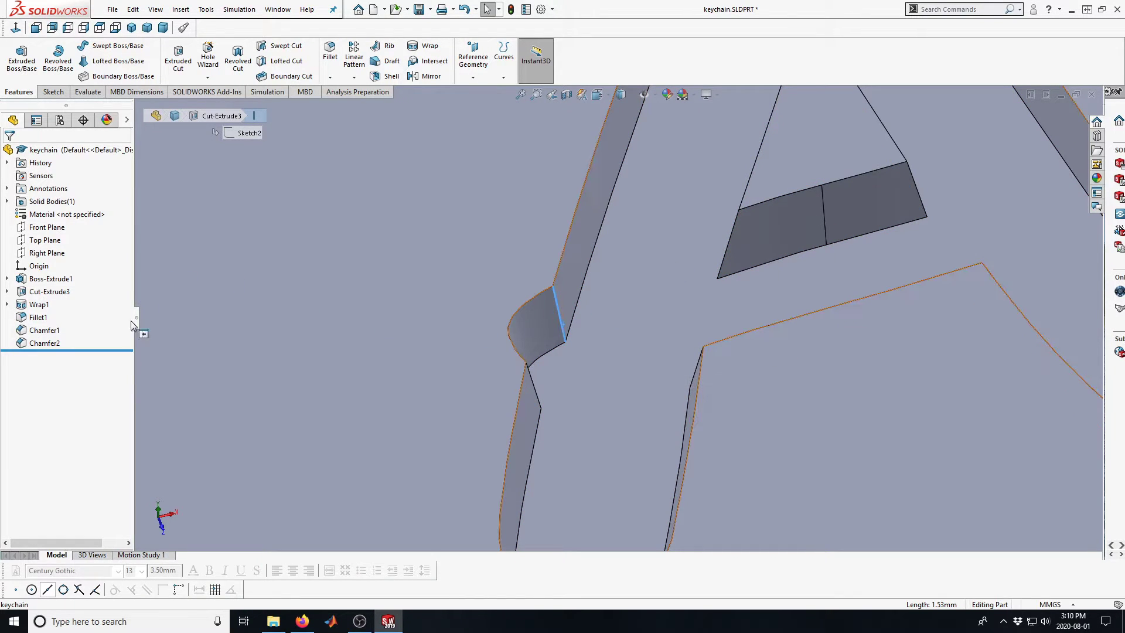
click(330, 52)
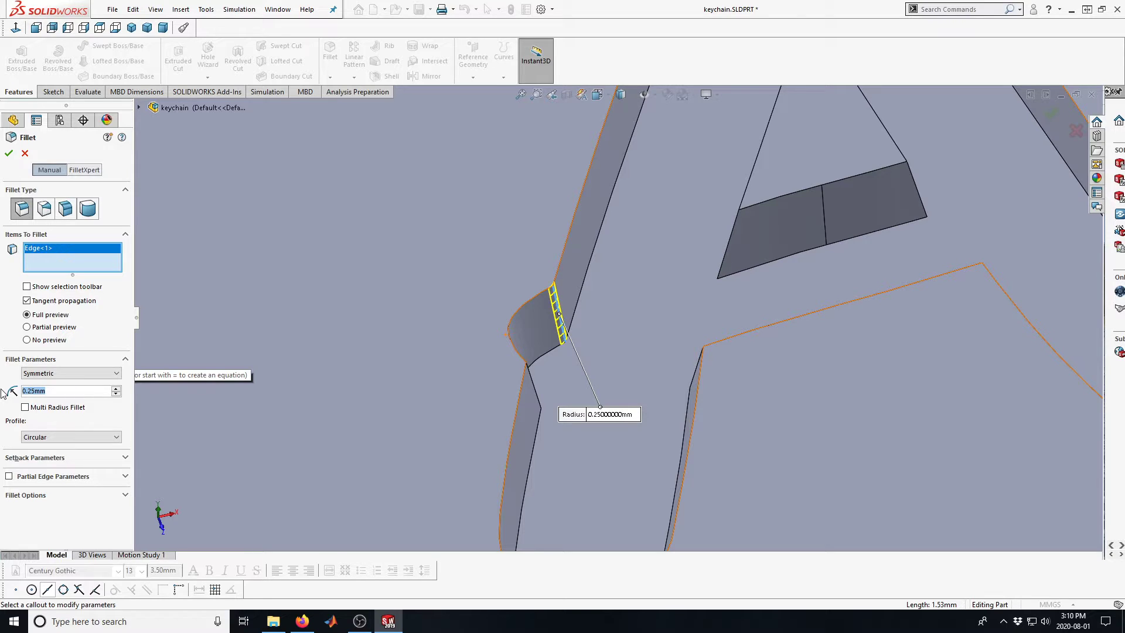
text(1)
key(Return)
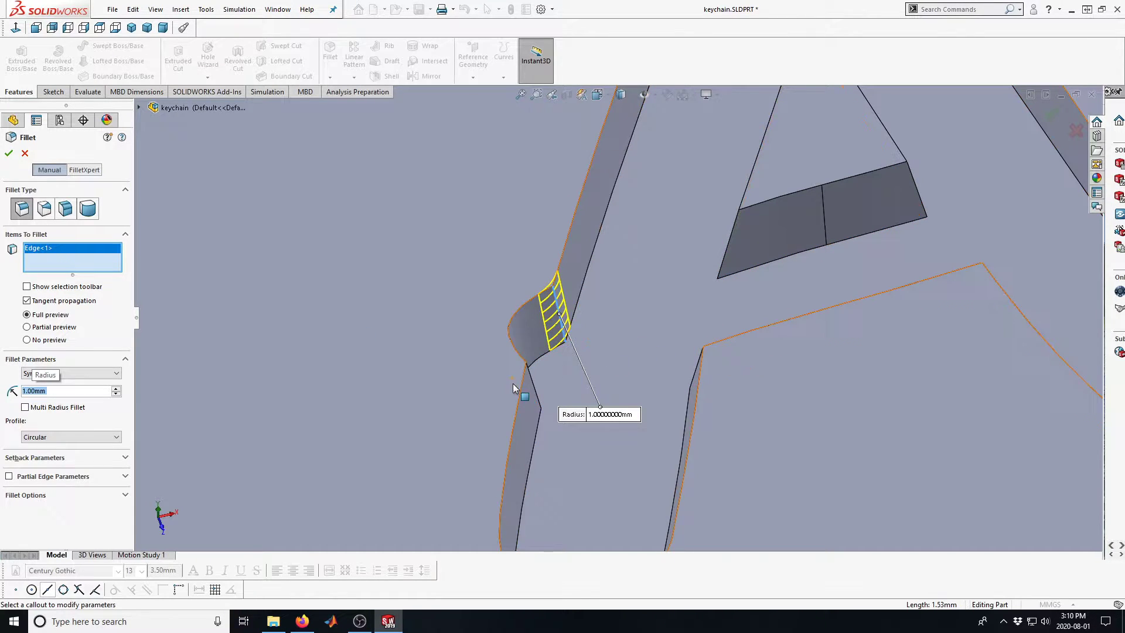
- Add the side notch's other corner edge and the three corner edges of the A's triangular island to the fillet
scroll(621, 351, up, 3)
scroll(625, 369, up, 1)
middle_drag(605, 360, 583, 410)
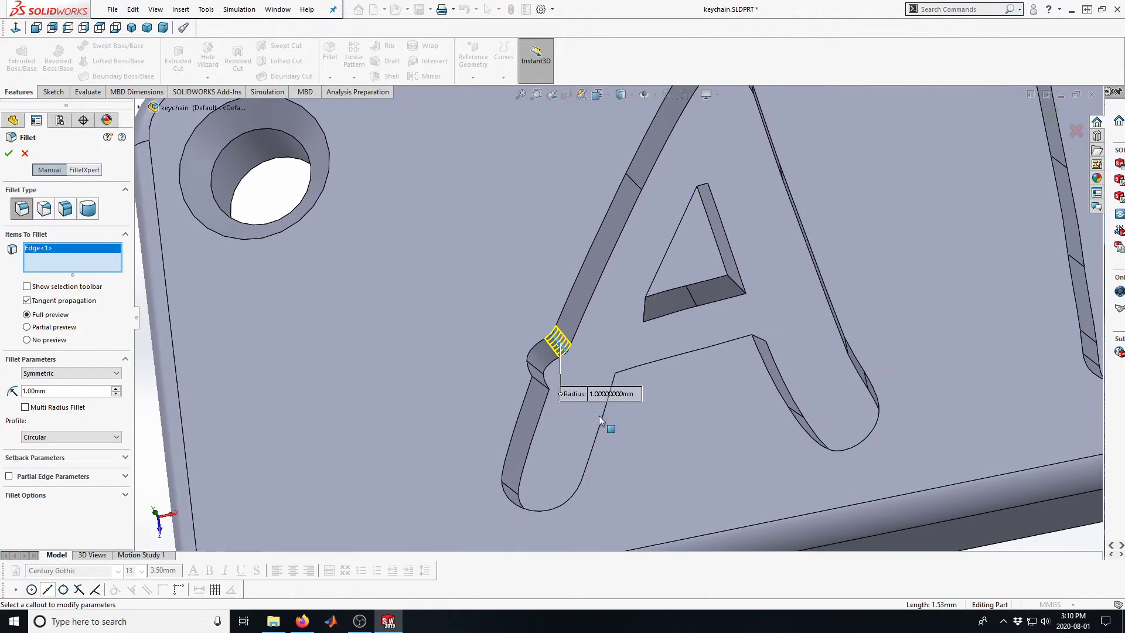
click(543, 384)
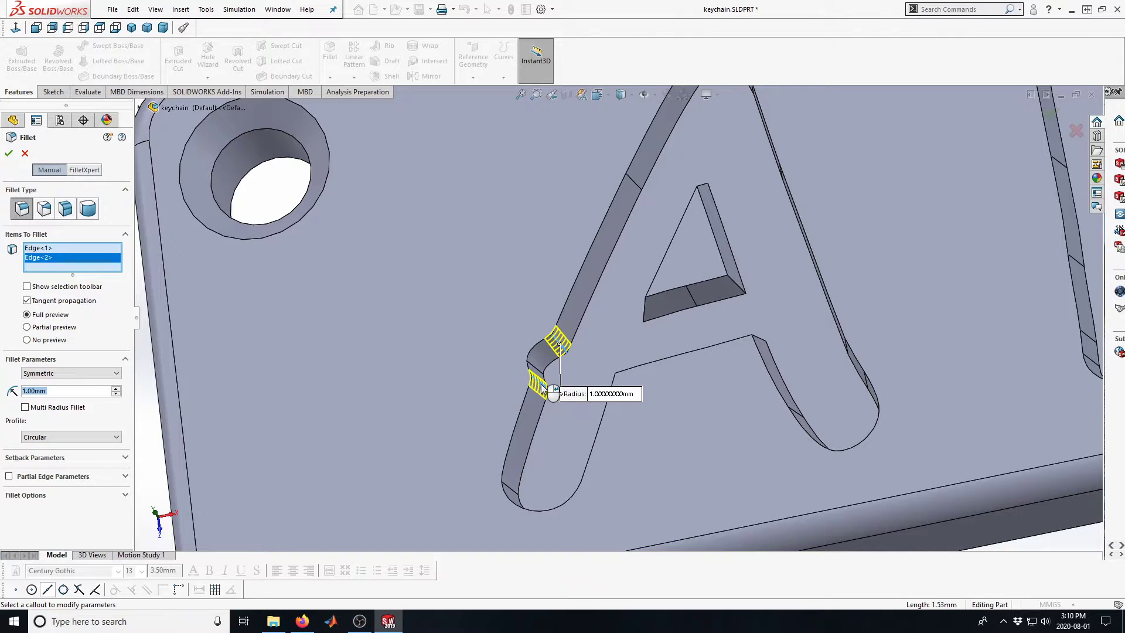
click(645, 312)
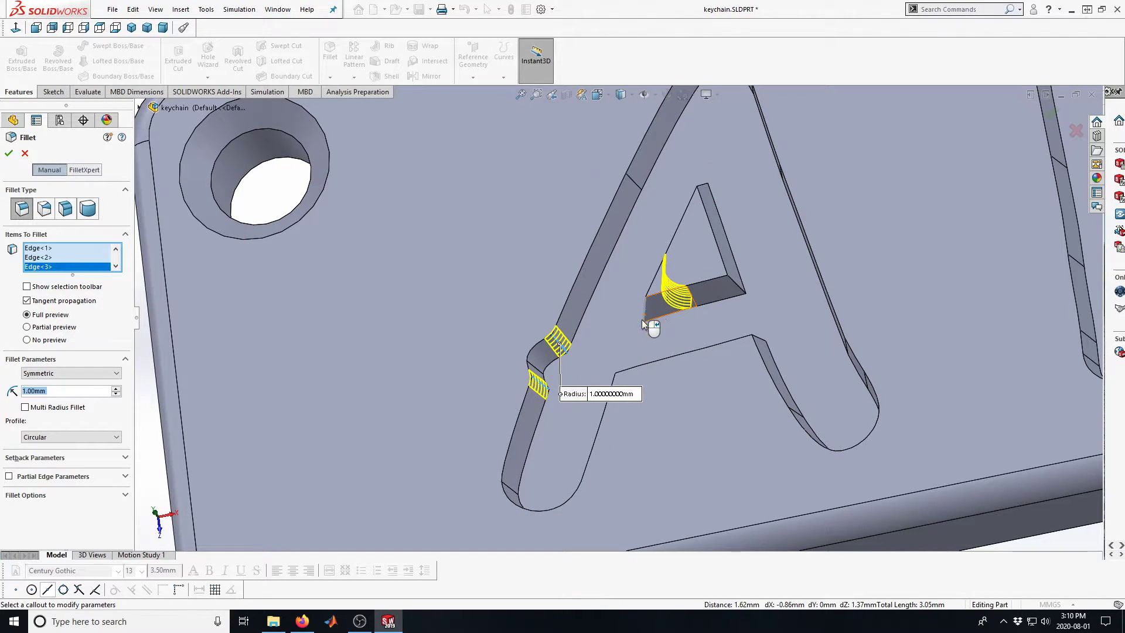
click(735, 284)
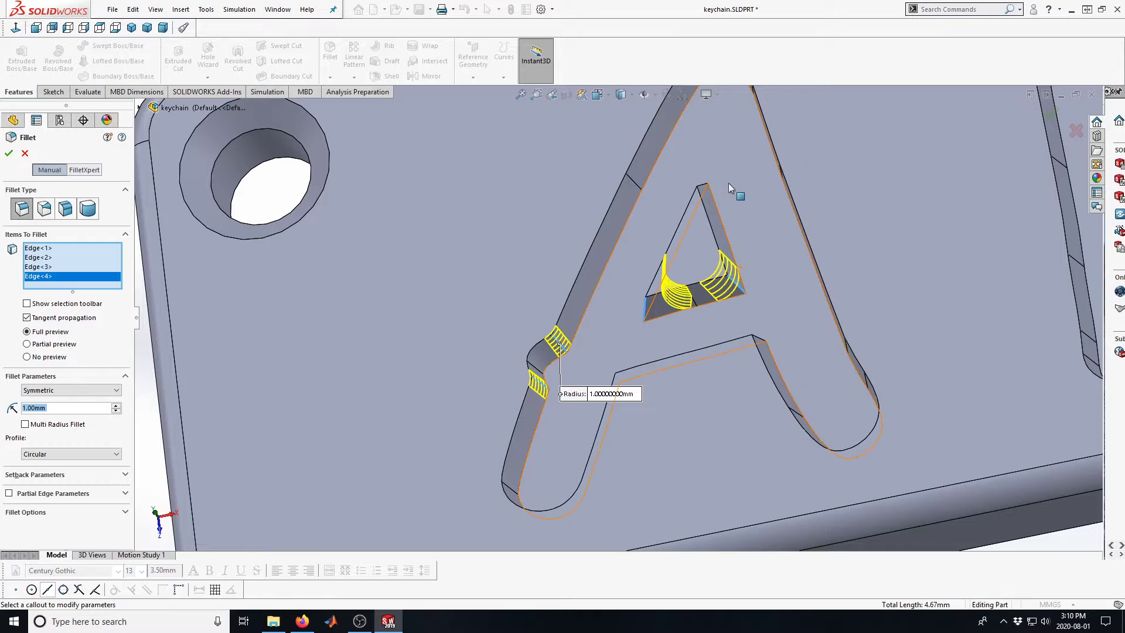
click(702, 186)
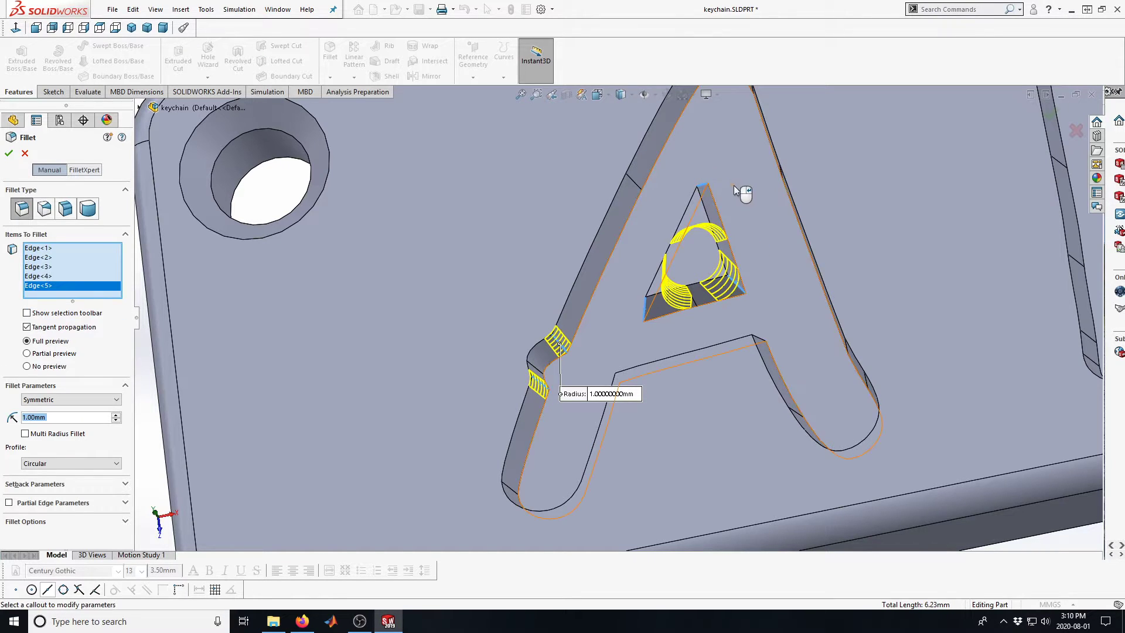
- Add the two corner edges beneath the letter A's crossbar, where it meets the legs, to the fillet
scroll(730, 342, up, 3)
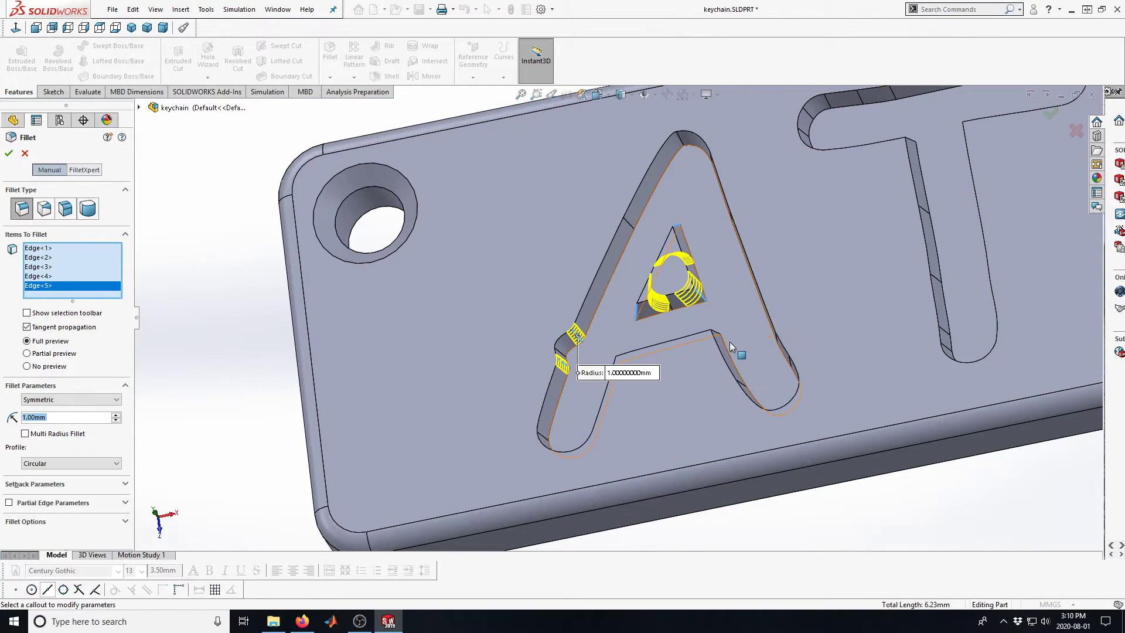
scroll(729, 342, down, 2)
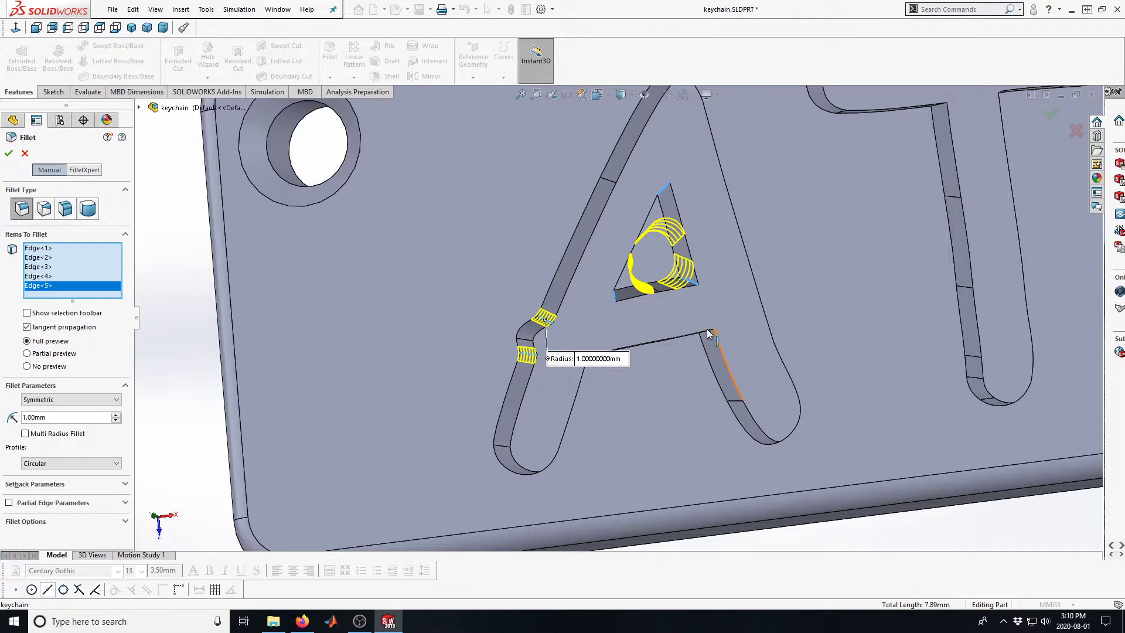
click(707, 329)
middle_drag(614, 331, 674, 344)
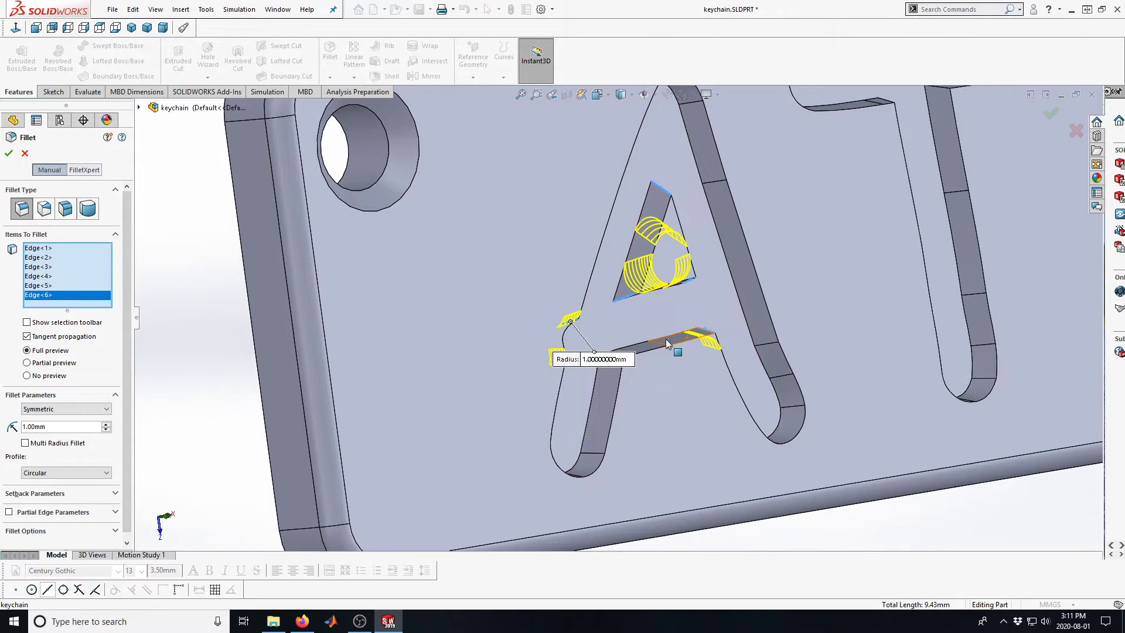
scroll(610, 378, down, 3)
click(621, 333)
scroll(768, 309, up, 3)
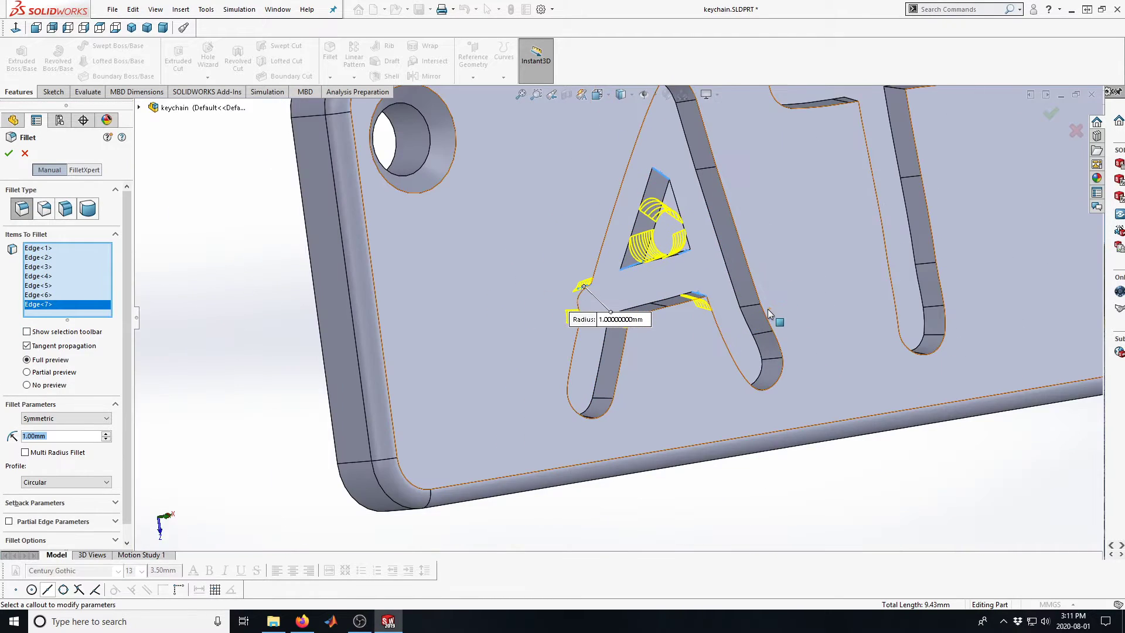
- Add the two corner edges where the letter T's stem meets its crossbar and complete the fillet
scroll(756, 314, up, 3)
scroll(713, 324, down, 2)
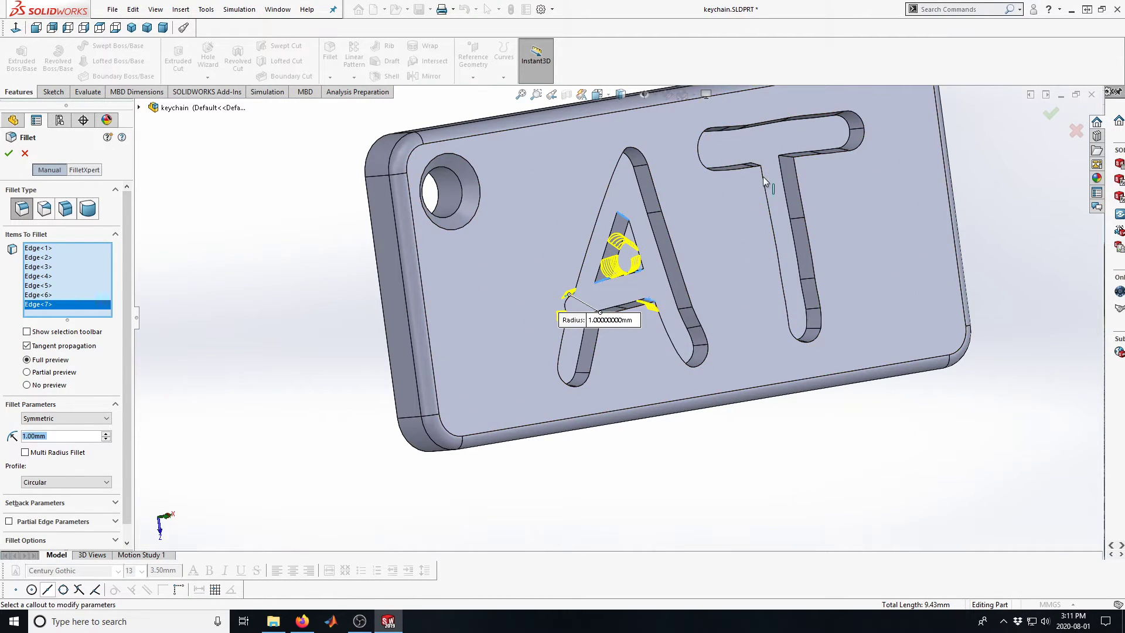
click(772, 188)
middle_drag(774, 192, 730, 232)
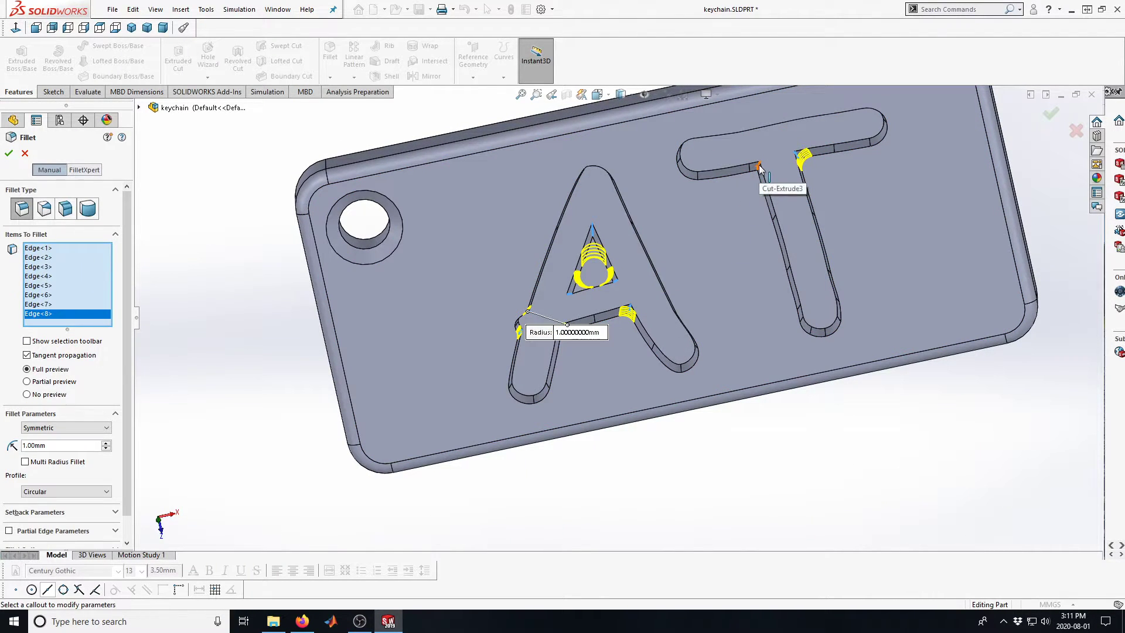
click(758, 165)
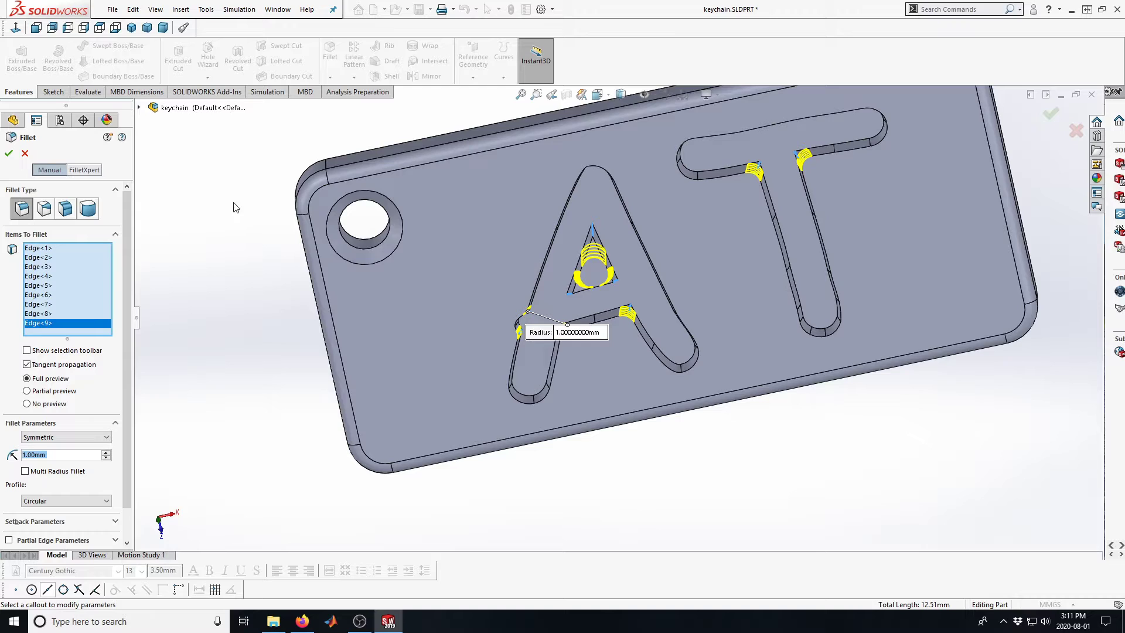
click(9, 152)
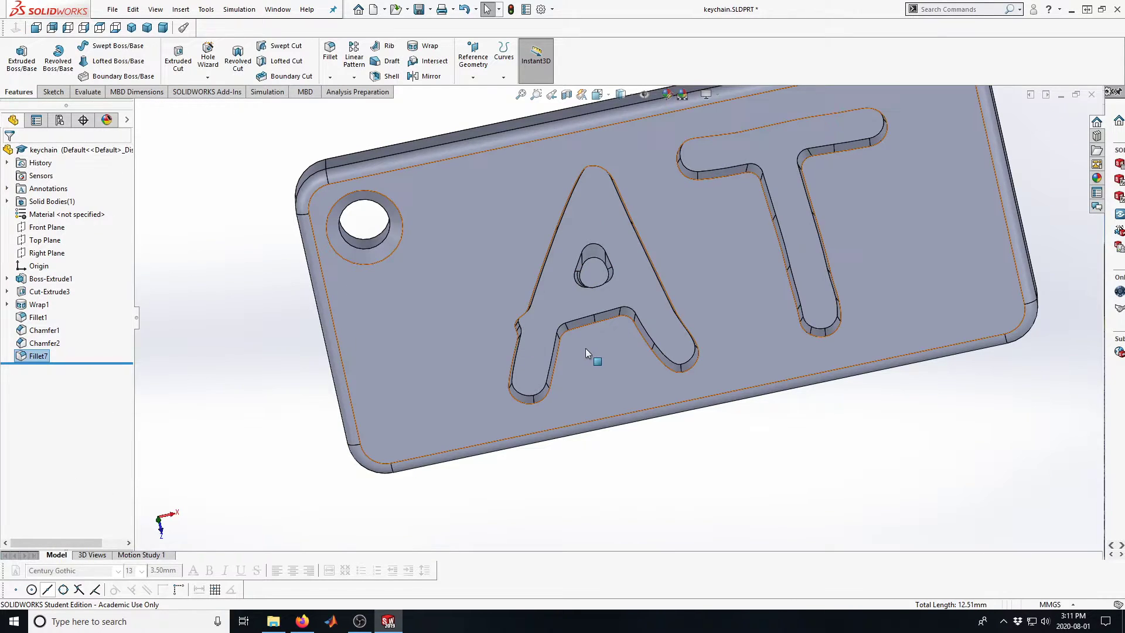
- Try a 1 mm face fillet between the letter A's floor and the long outer wall above its side notch
middle_drag(562, 341, 561, 315)
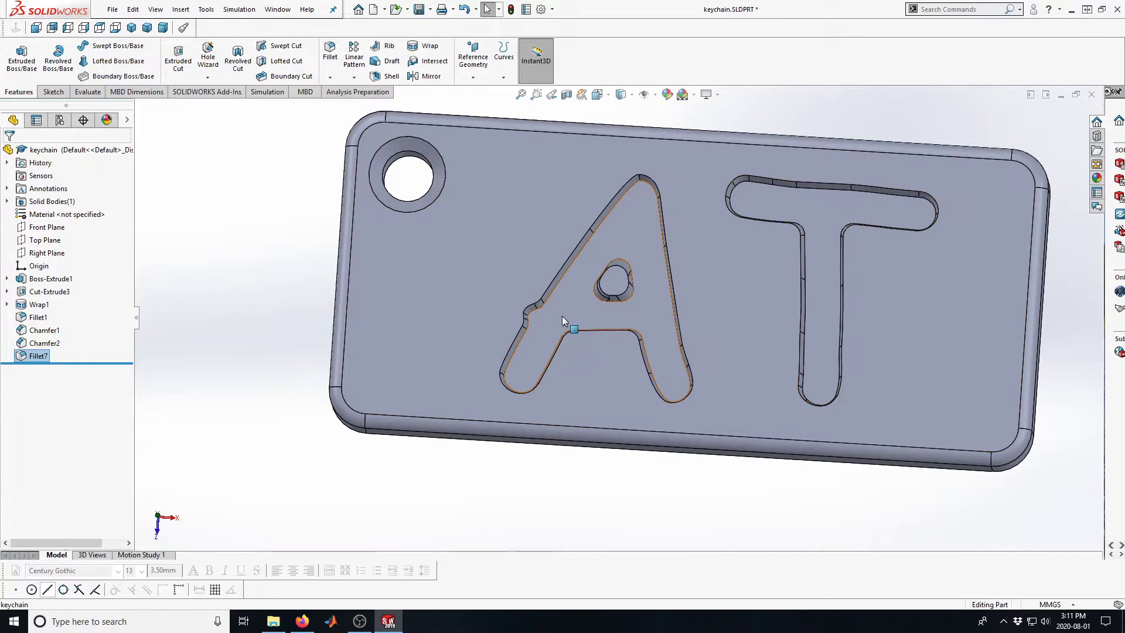
click(568, 297)
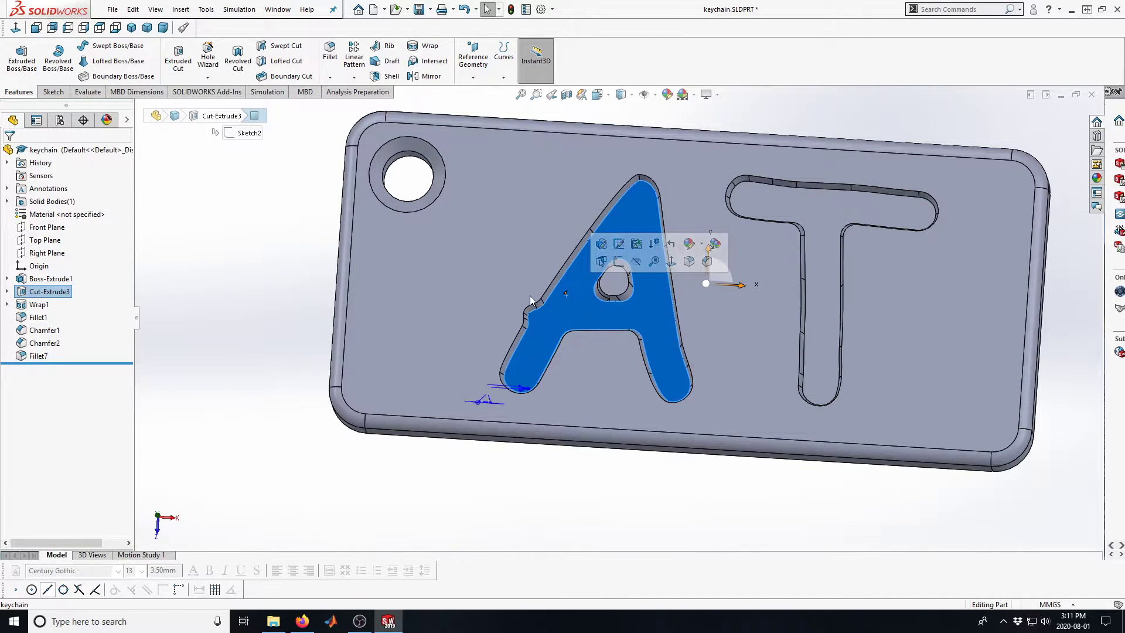
click(330, 52)
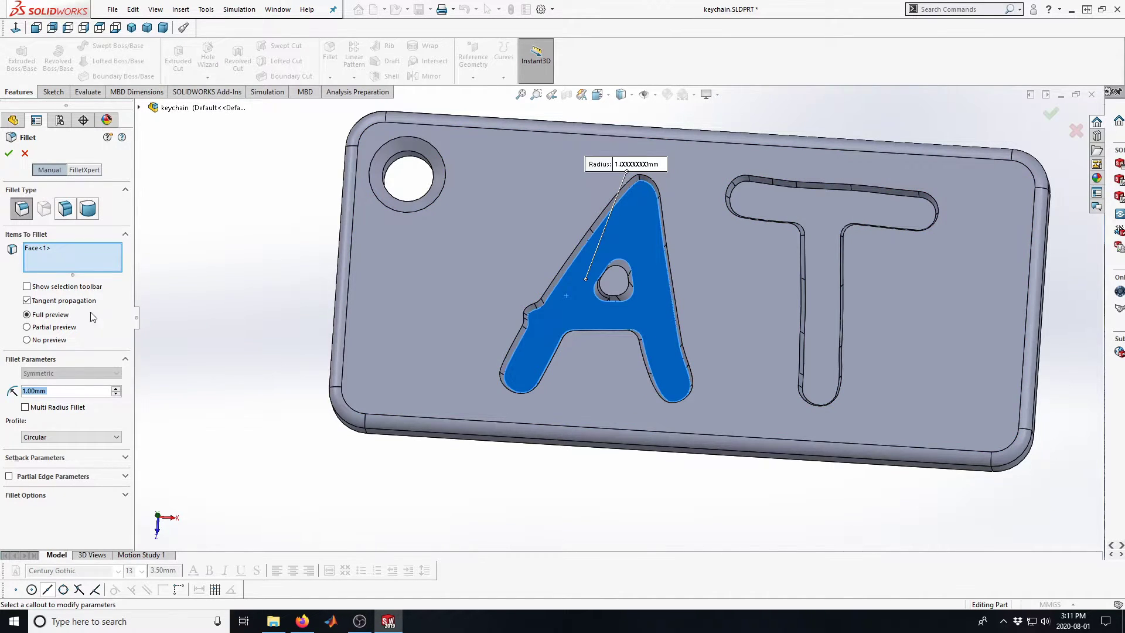
click(65, 208)
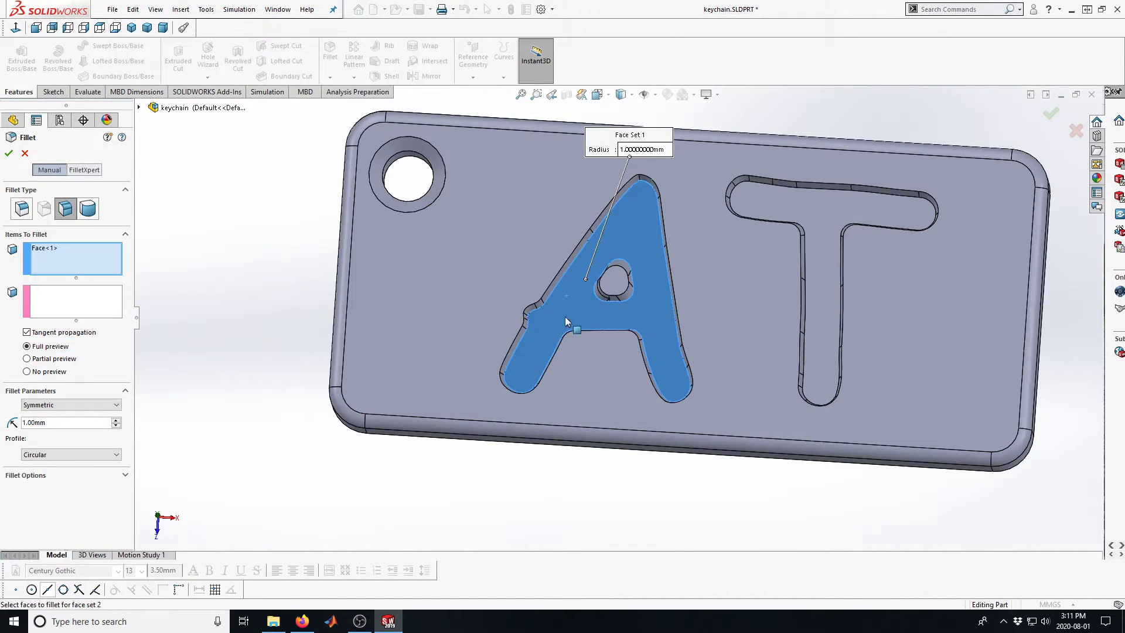
click(106, 300)
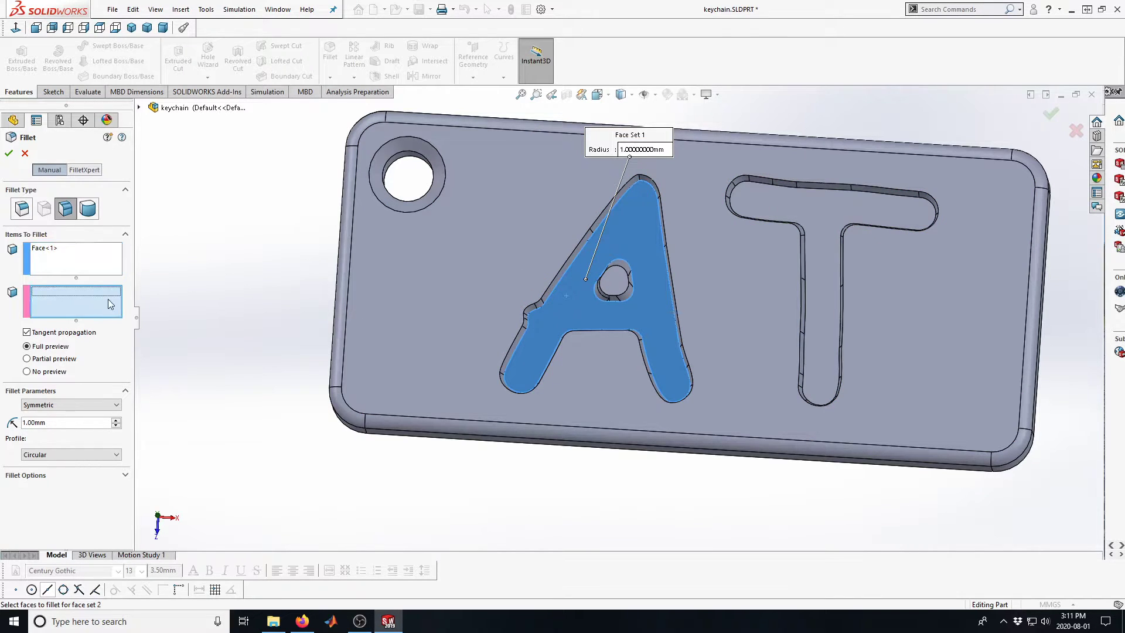
click(556, 283)
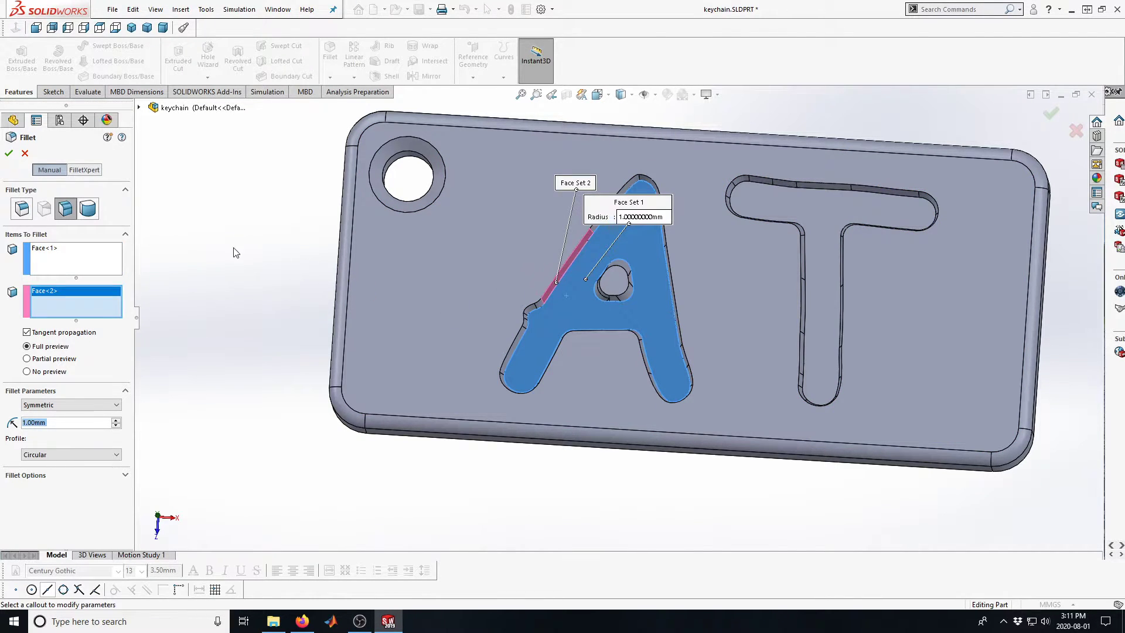
click(9, 154)
- Reduce the face fillet's radius to 0.25 mm, try applying it, and inspect the selected floor and wall faces
click(52, 422)
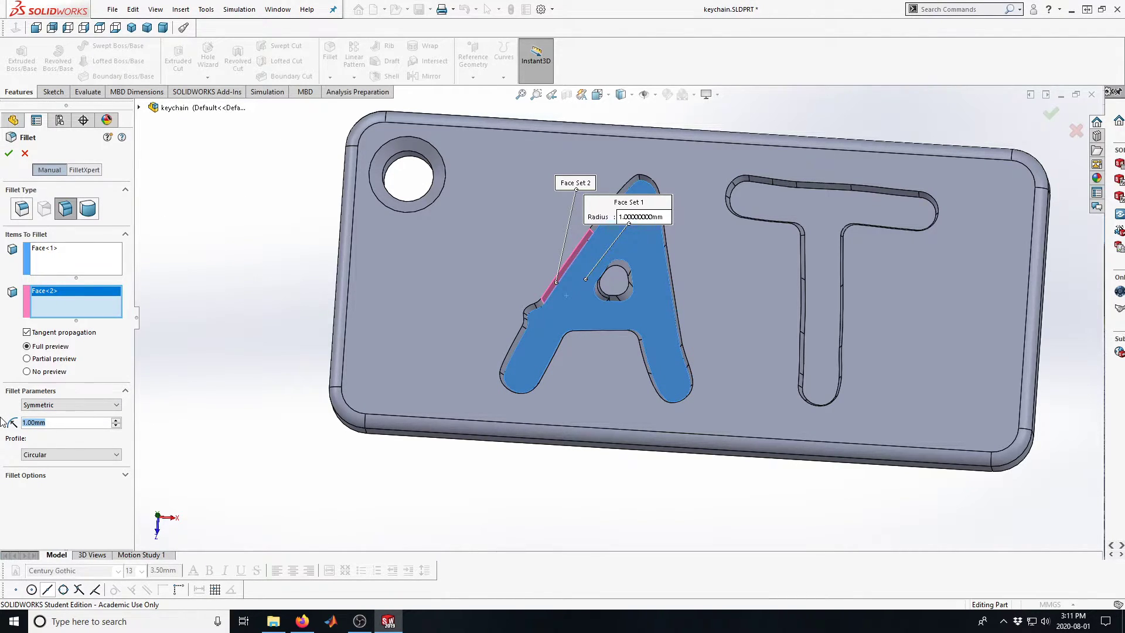
text(0.25)
key(Return)
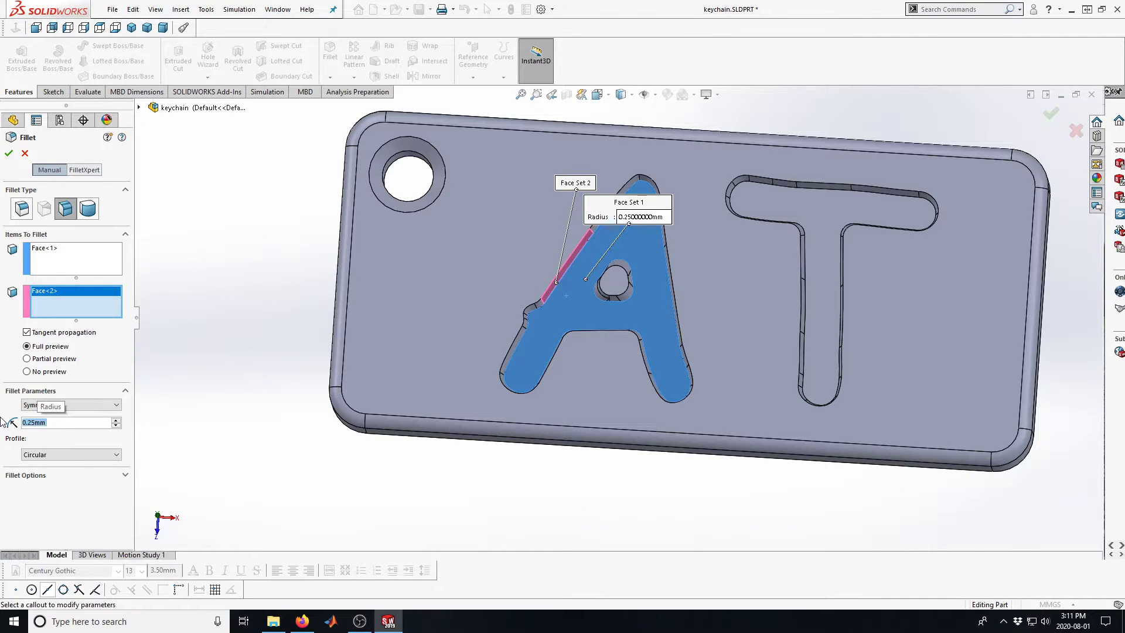
click(9, 153)
scroll(565, 299, down, 3)
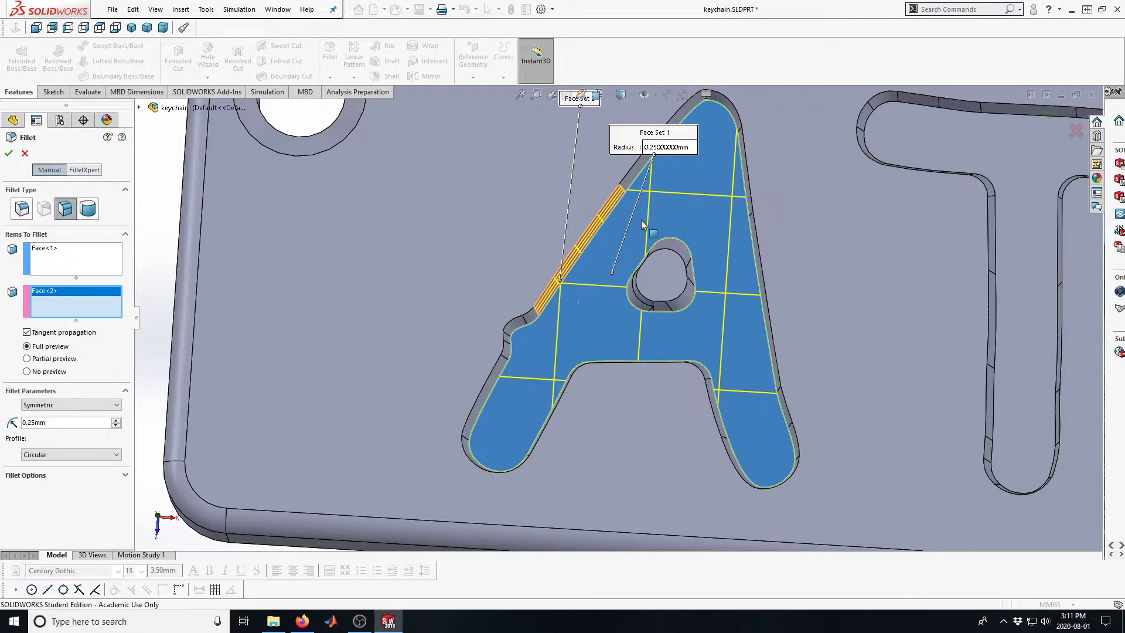
scroll(567, 282, down, 2)
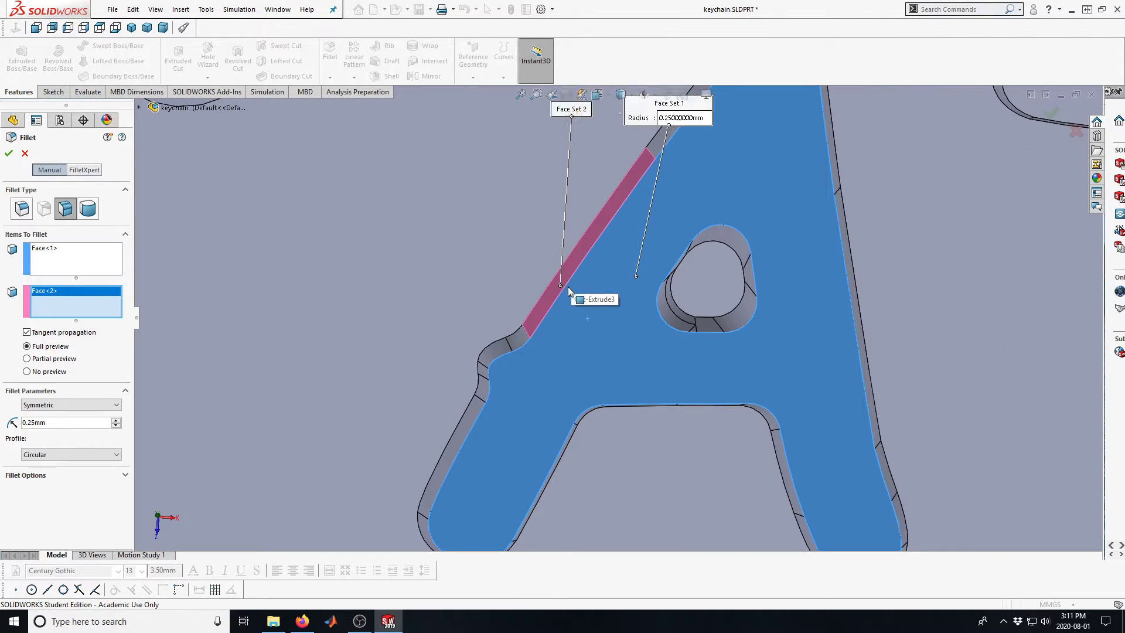
scroll(639, 203, up, 4)
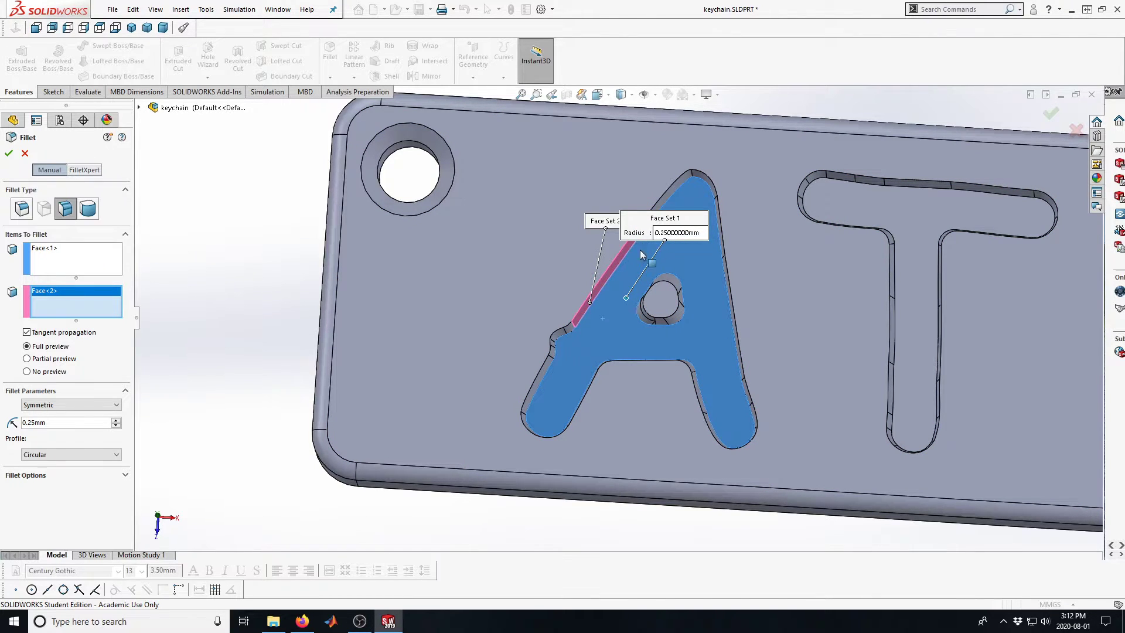
scroll(620, 301, down, 2)
middle_drag(761, 339, 701, 220)
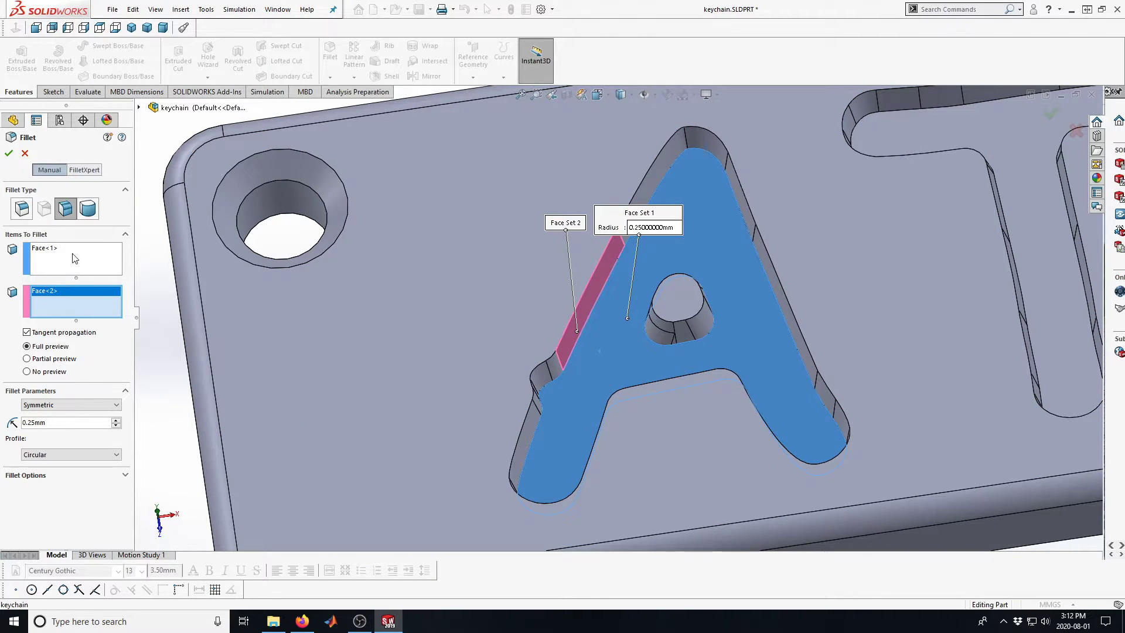
- Switch the fillet to constant size and remove both selected faces from it
click(21, 209)
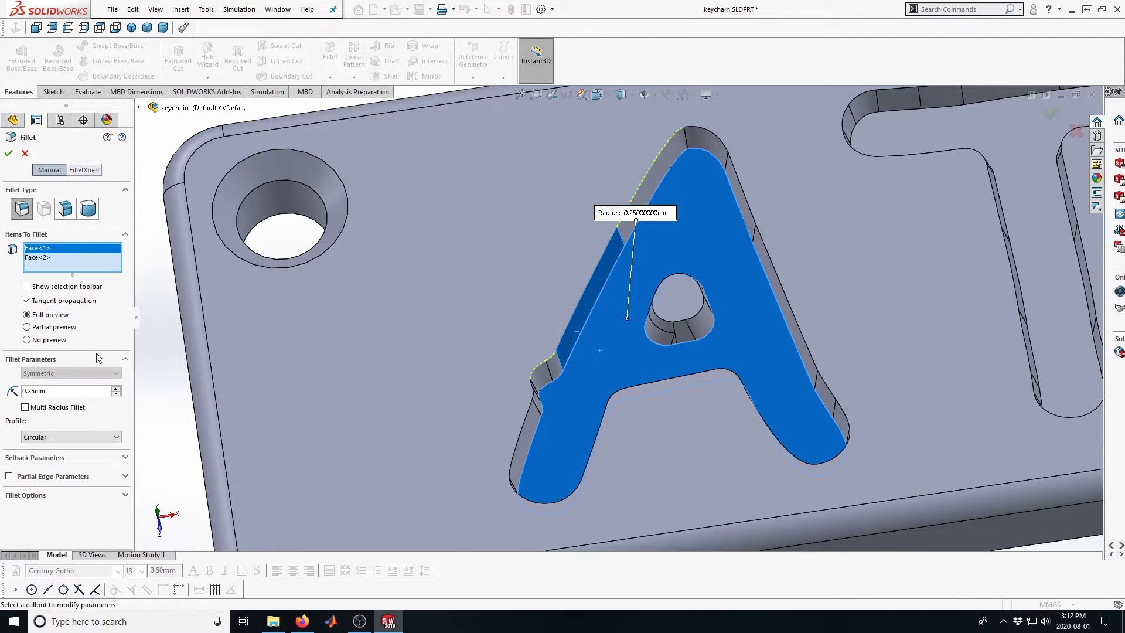
click(42, 258)
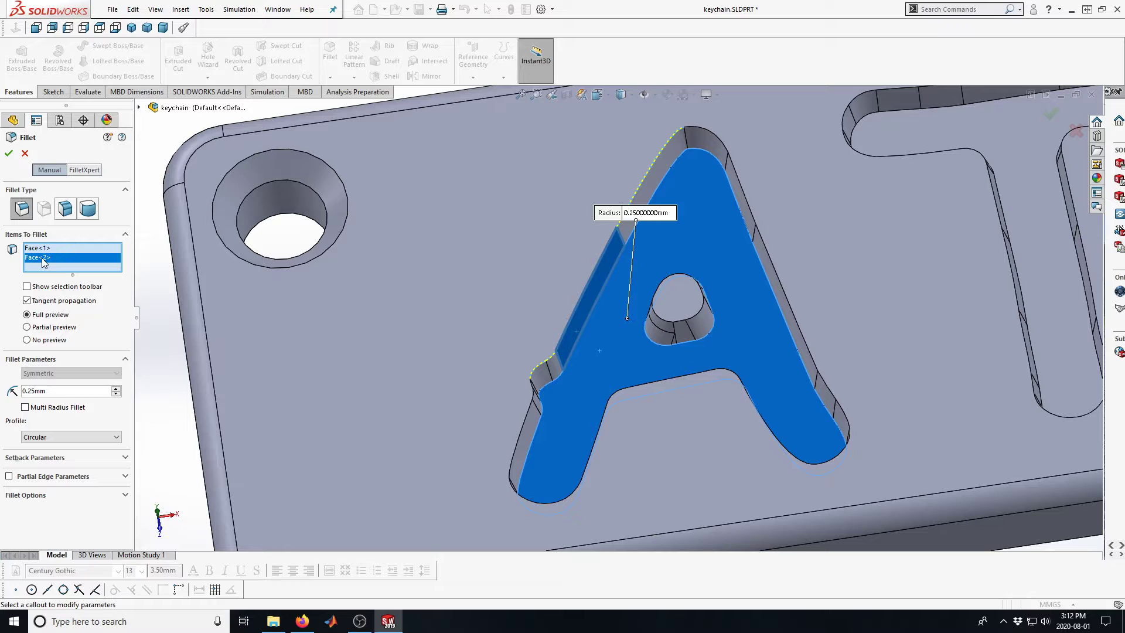
click(34, 249)
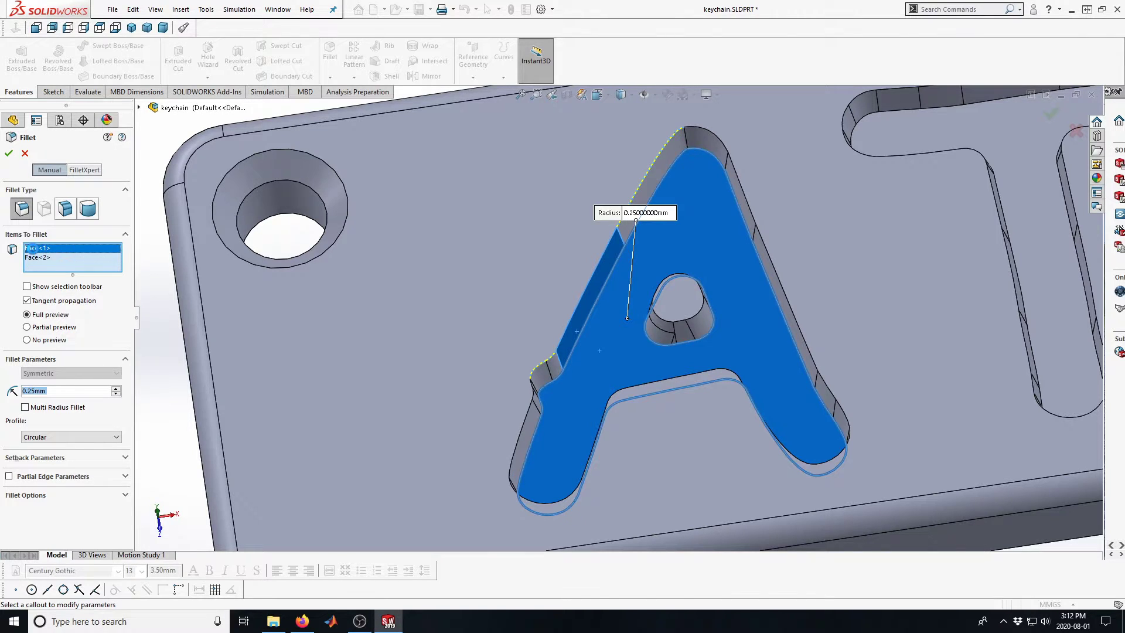
key(Delete)
click(34, 250)
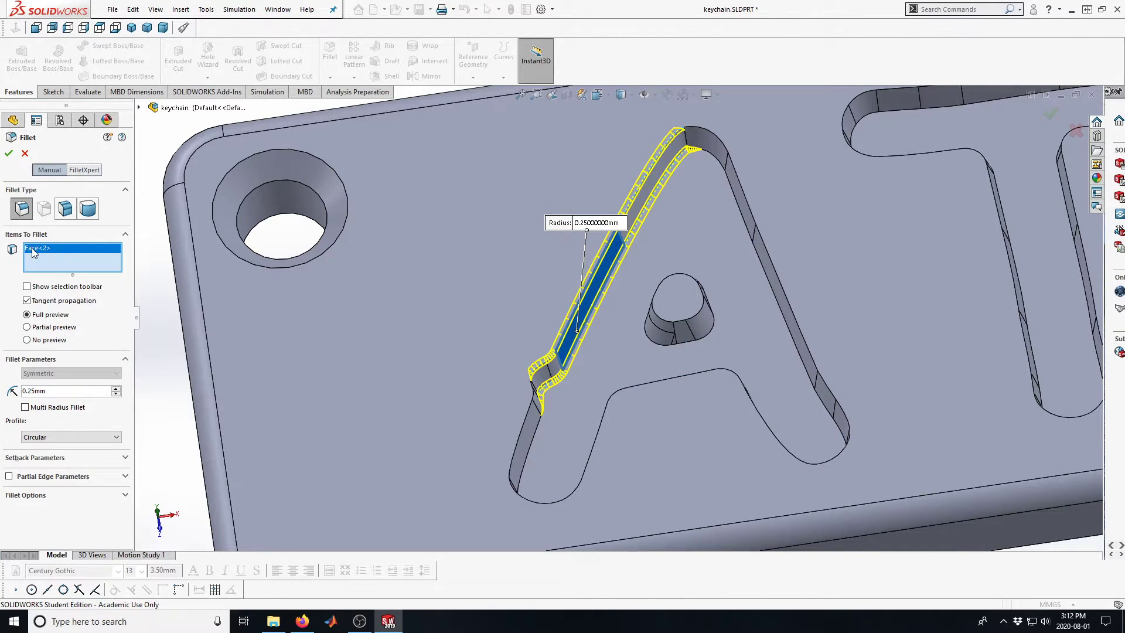
key(Delete)
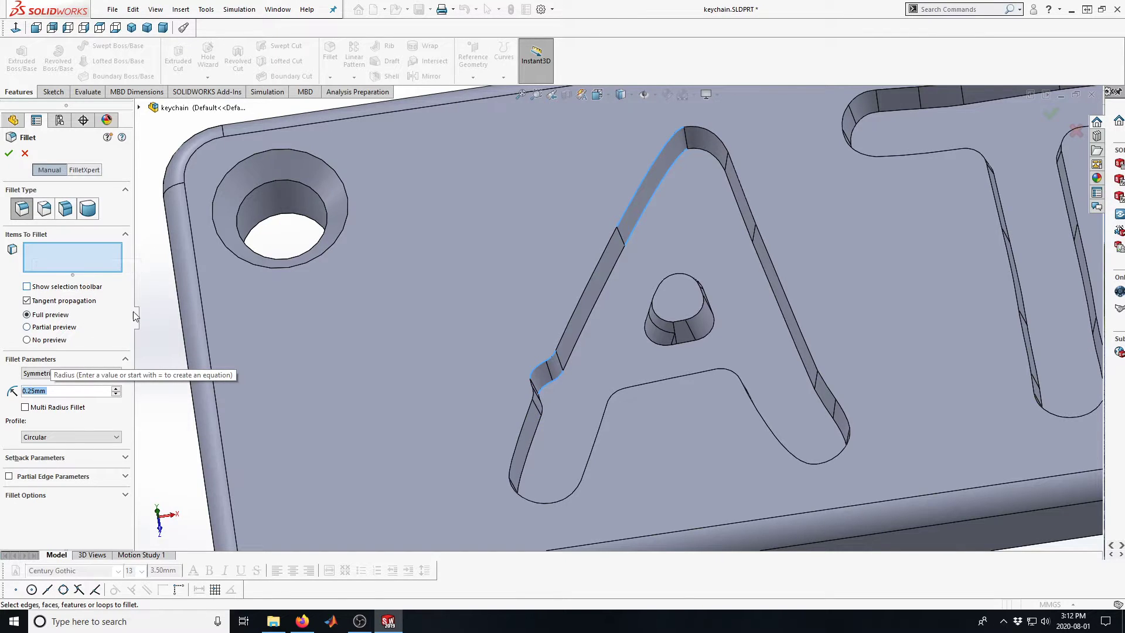
- Try a 0.25 mm fillet on the floor edge of the letter A's long outer wall, check its end at the apex, and cancel
click(573, 351)
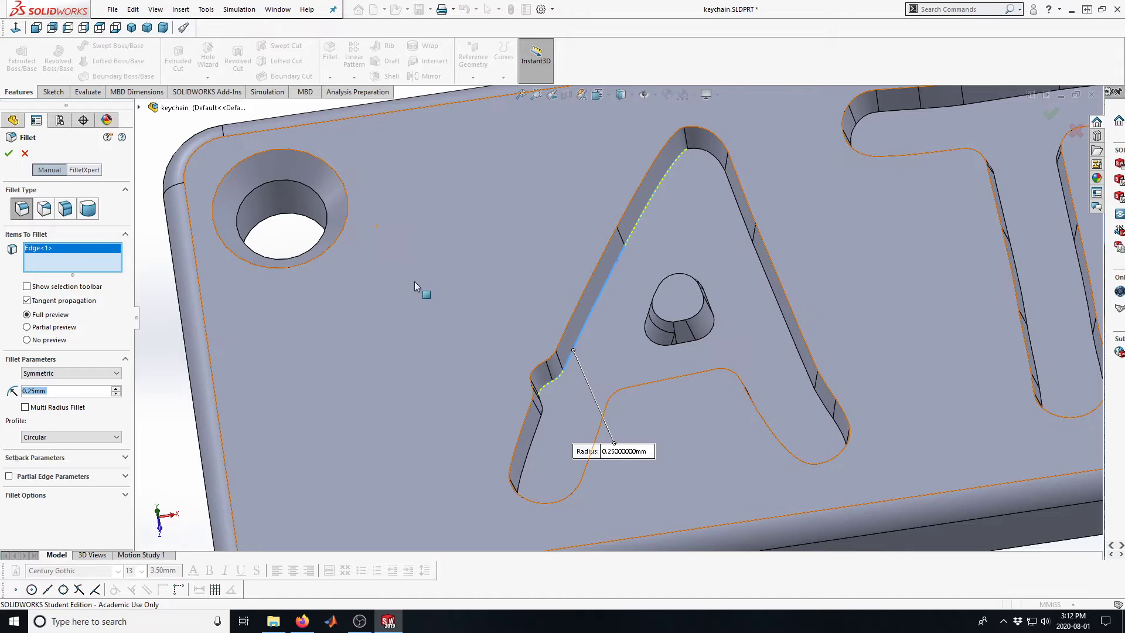
scroll(421, 361, up, 2)
scroll(580, 302, down, 3)
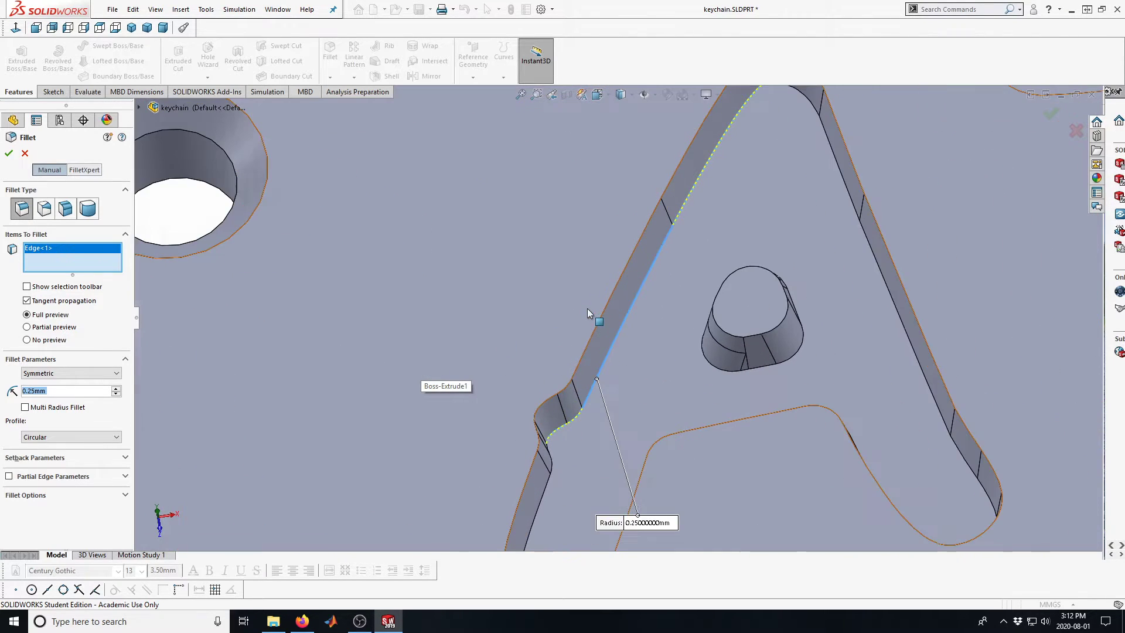
scroll(771, 133, up, 3)
scroll(673, 228, down, 3)
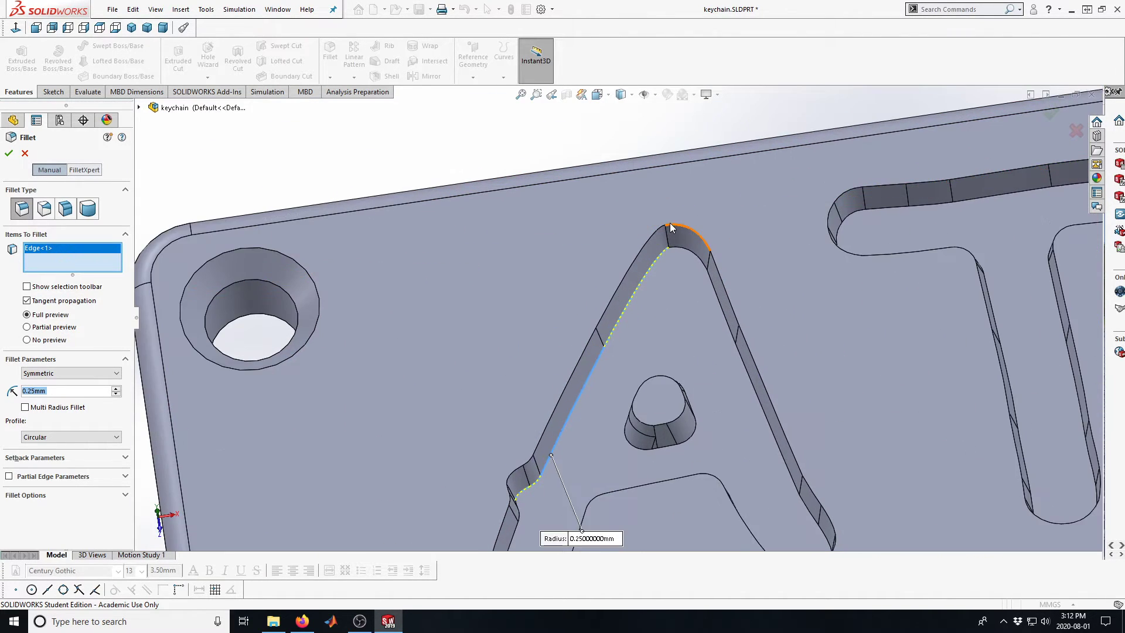
scroll(673, 228, down, 3)
middle_drag(634, 242, 633, 286)
scroll(636, 283, down, 5)
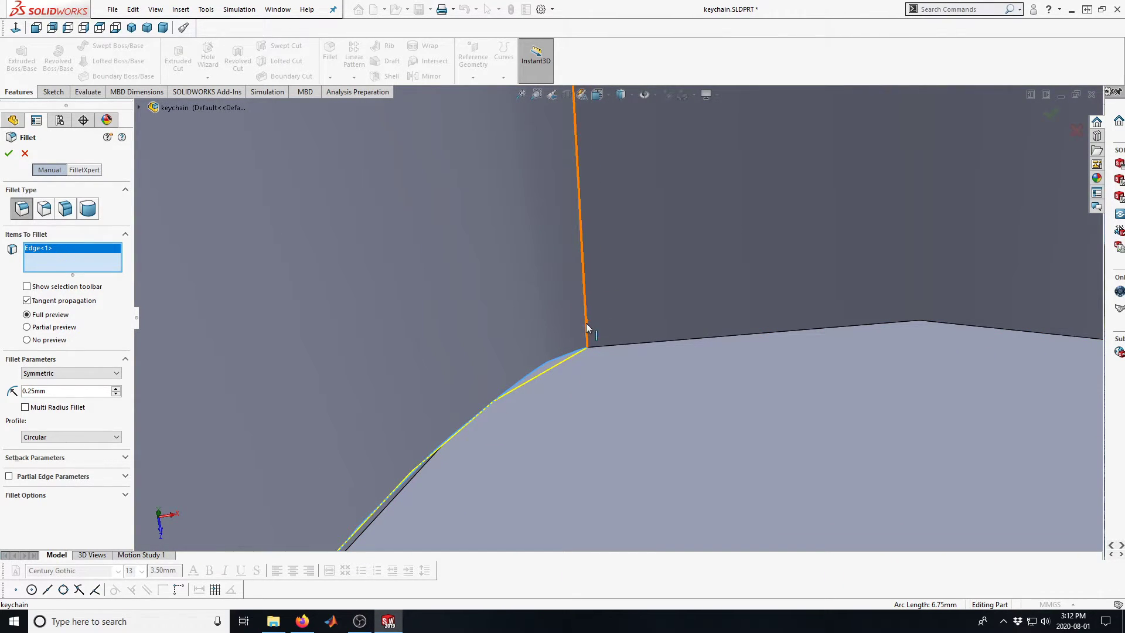
scroll(586, 327, up, 5)
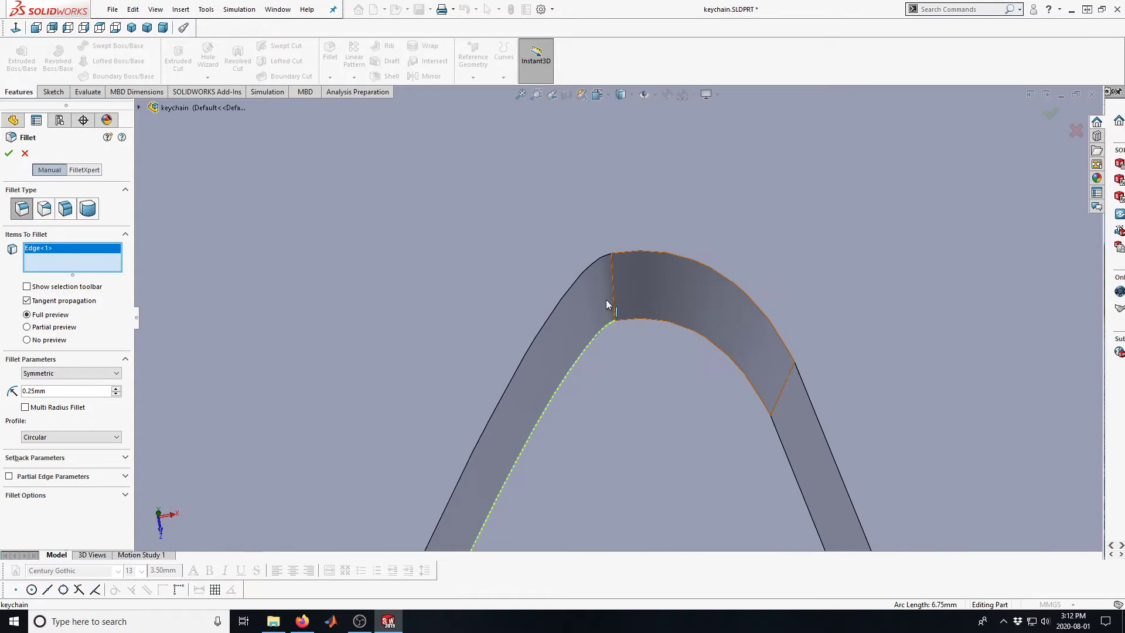
click(24, 155)
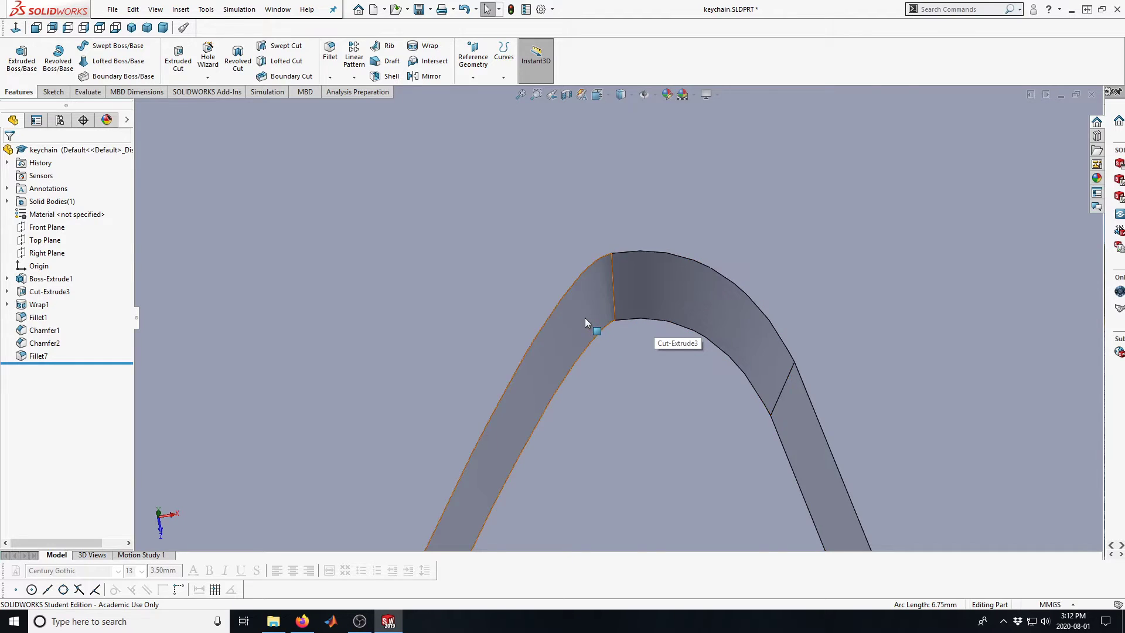
- Examine the corner where the letter A's long outer wall meets its rounded apex
scroll(598, 322, up, 6)
scroll(620, 350, down, 2)
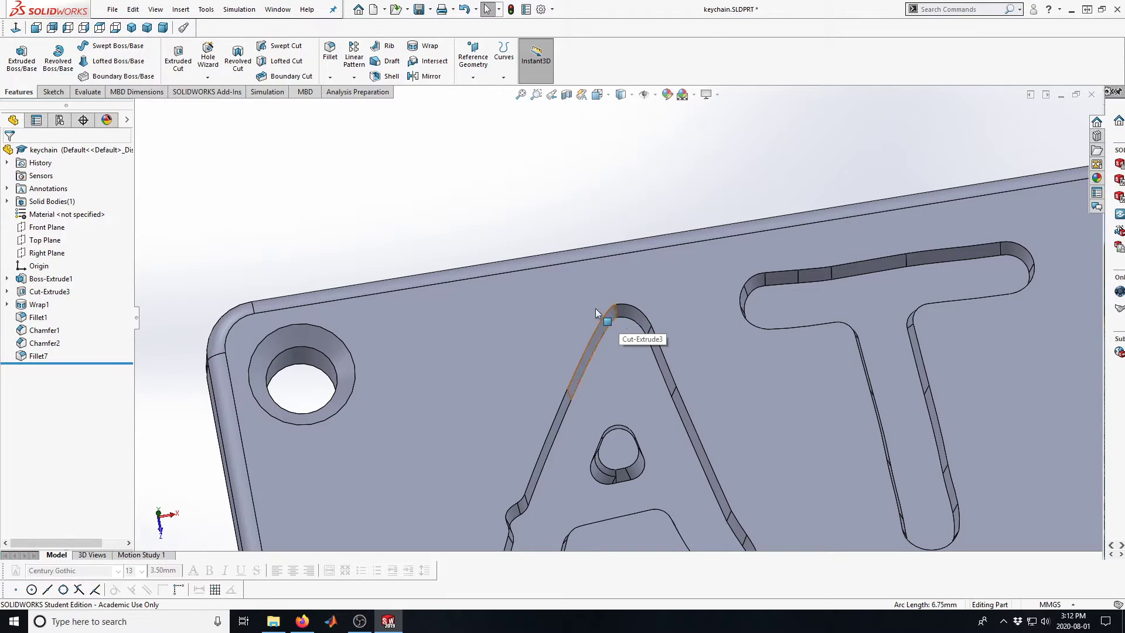
scroll(604, 327, down, 3)
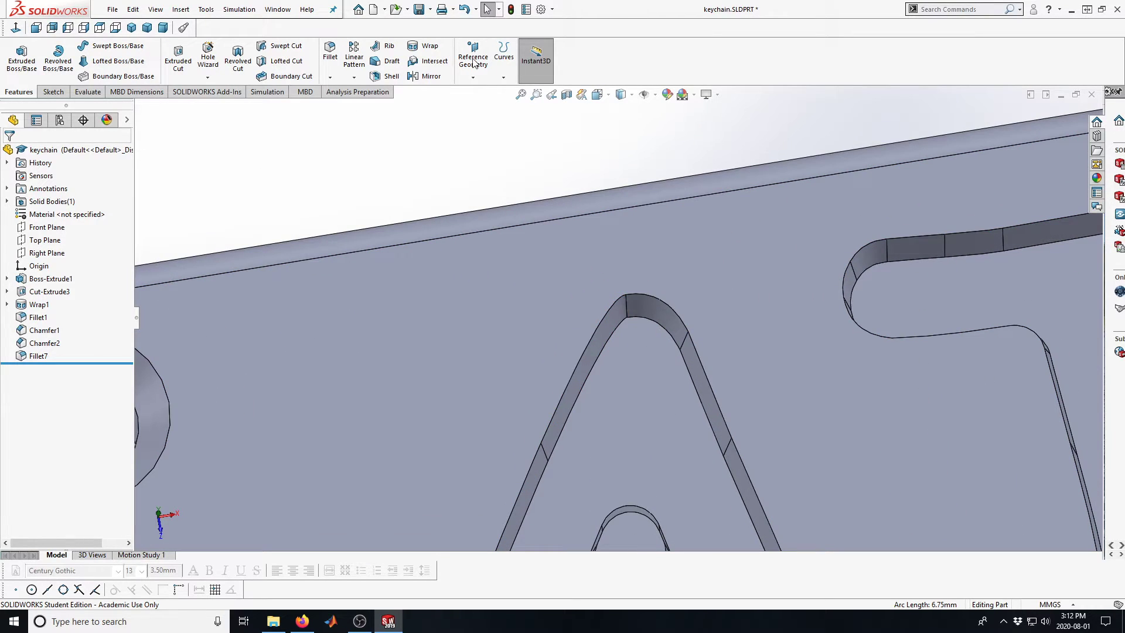
scroll(641, 352, down, 5)
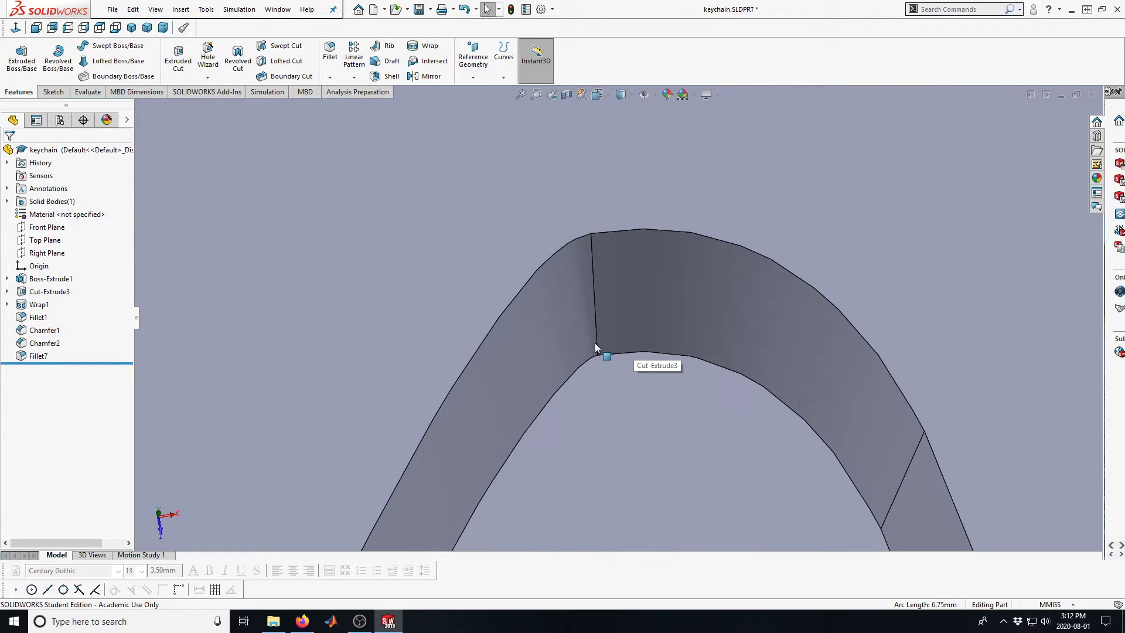
scroll(595, 345, down, 5)
middle_drag(606, 349, 606, 409)
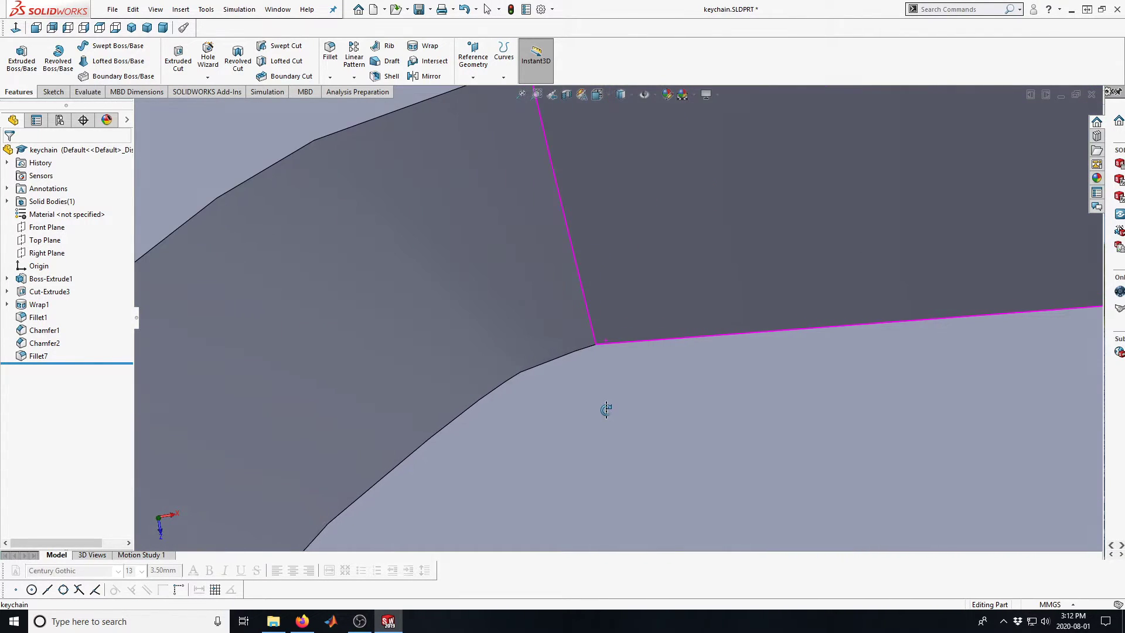
scroll(603, 341, up, 5)
middle_drag(602, 337, 622, 356)
scroll(624, 347, up, 6)
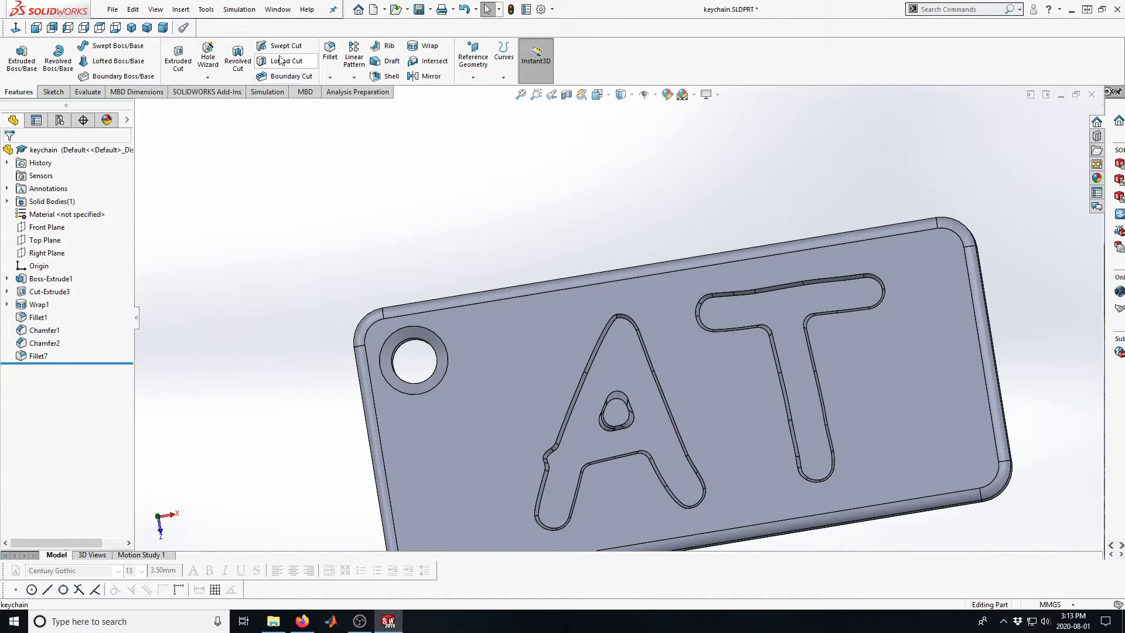
- Apply a 1 mm constant-size fillet to the vertical corner edge where the letter A's outer wall meets its apex
click(330, 51)
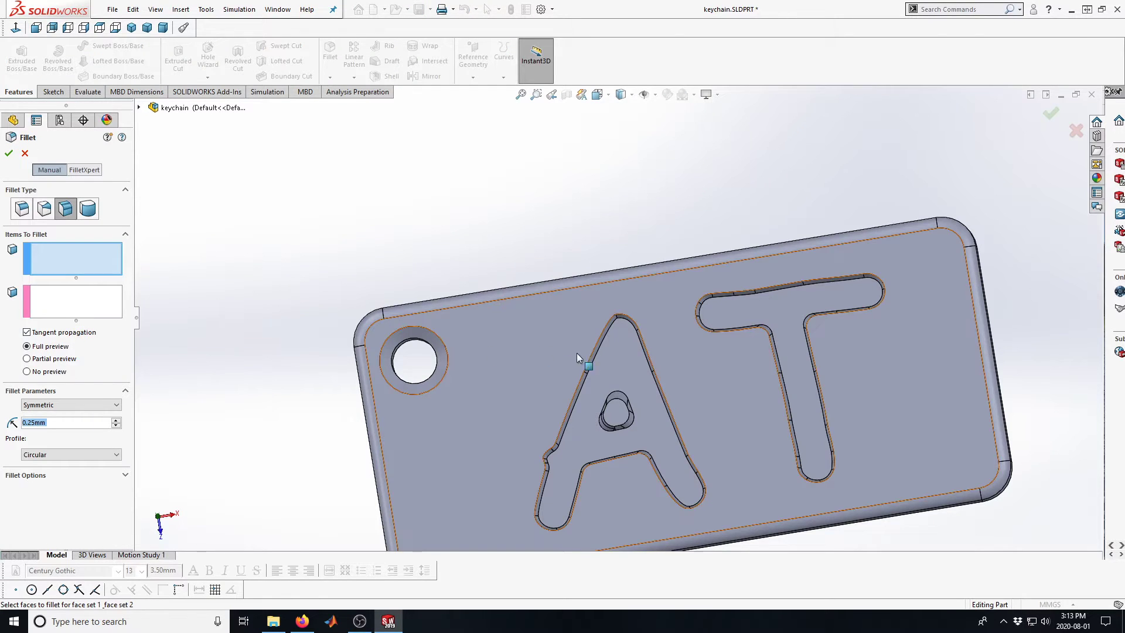
scroll(602, 342, down, 6)
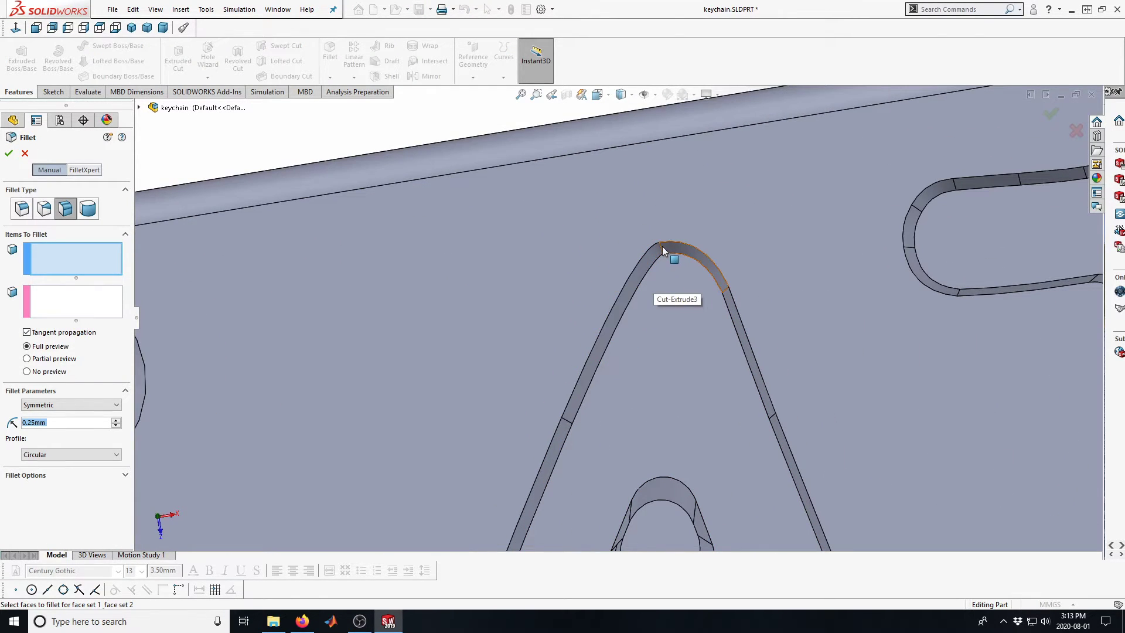
click(22, 206)
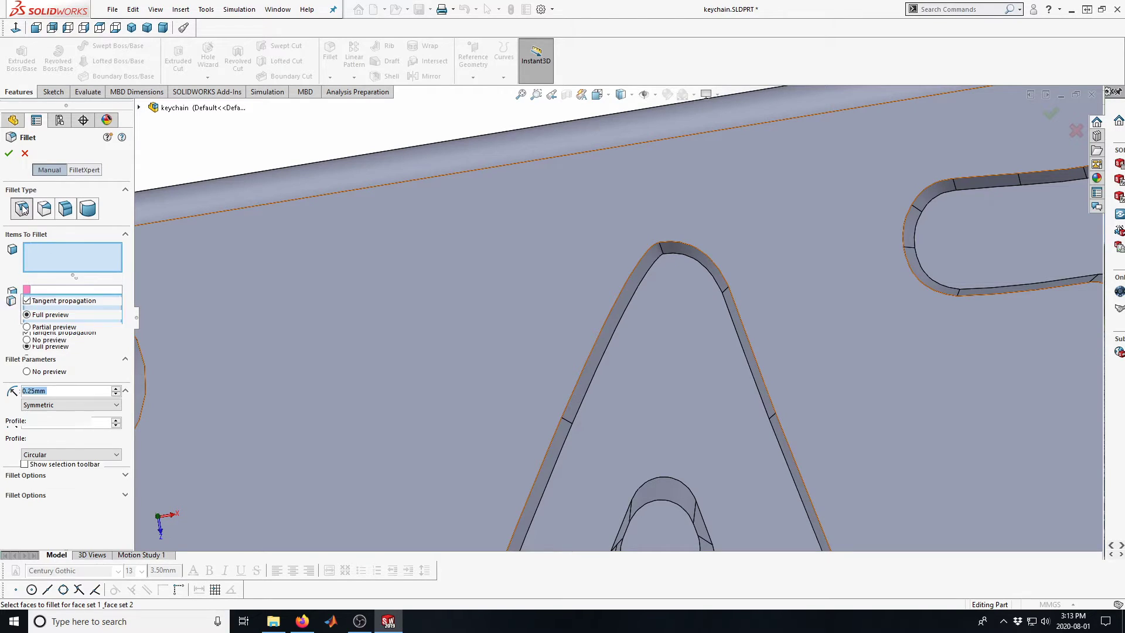
click(662, 249)
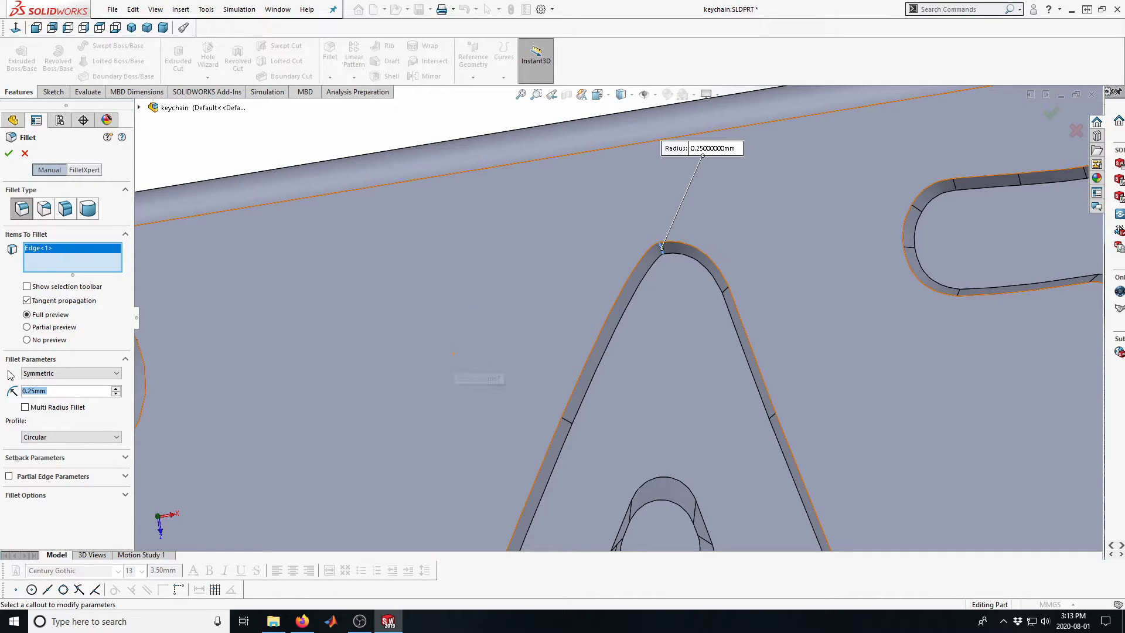
click(55, 390)
text(1)
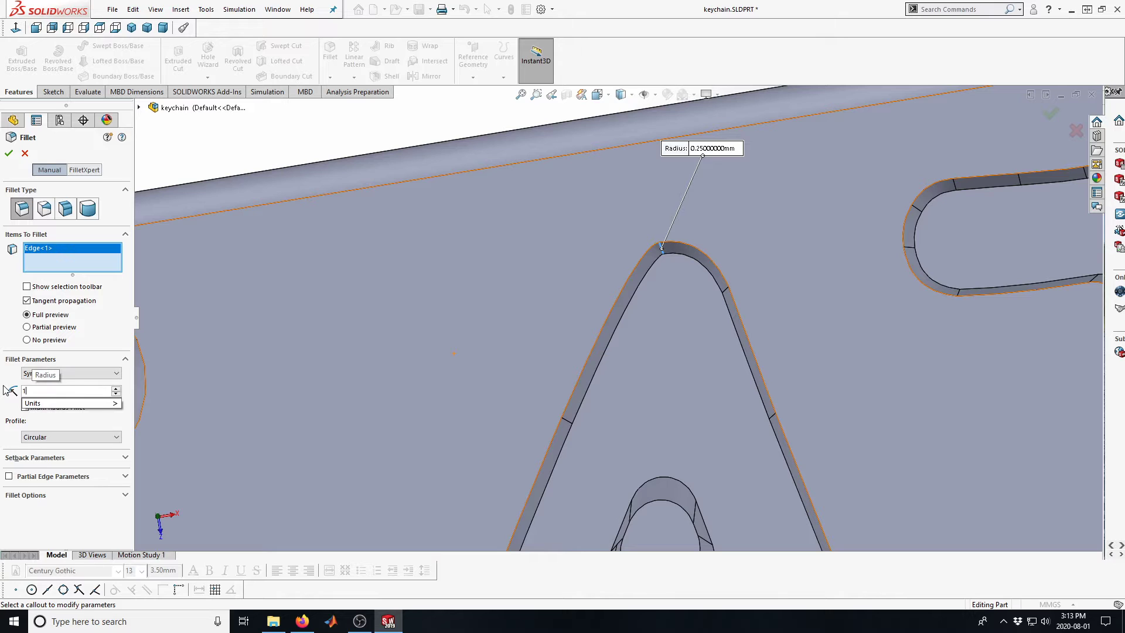
key(Return)
click(8, 153)
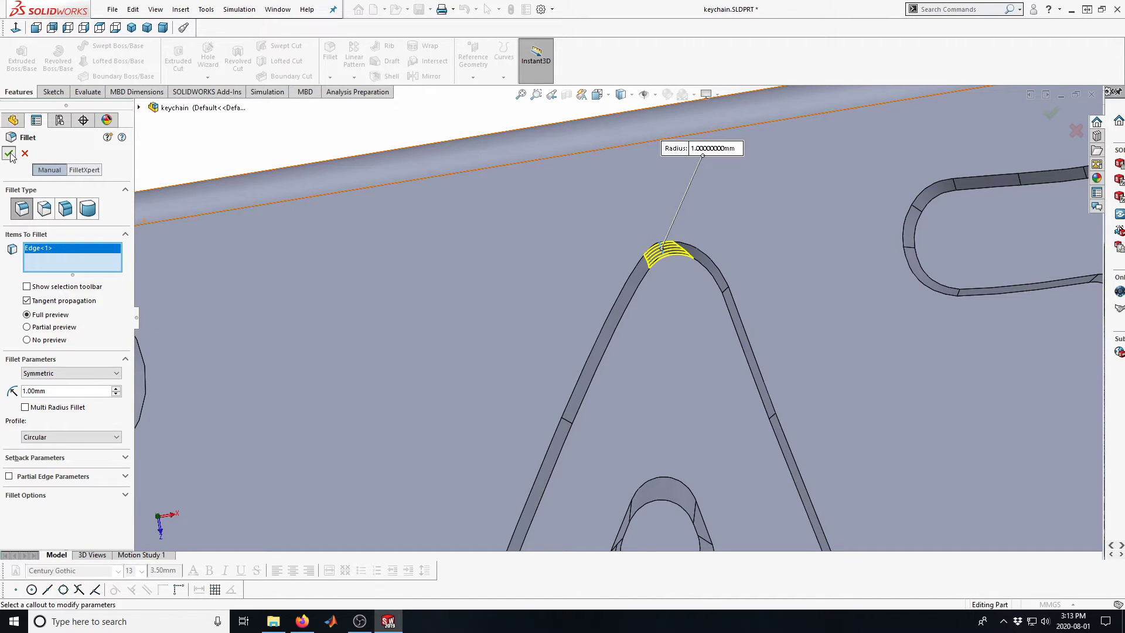
scroll(800, 413, up, 6)
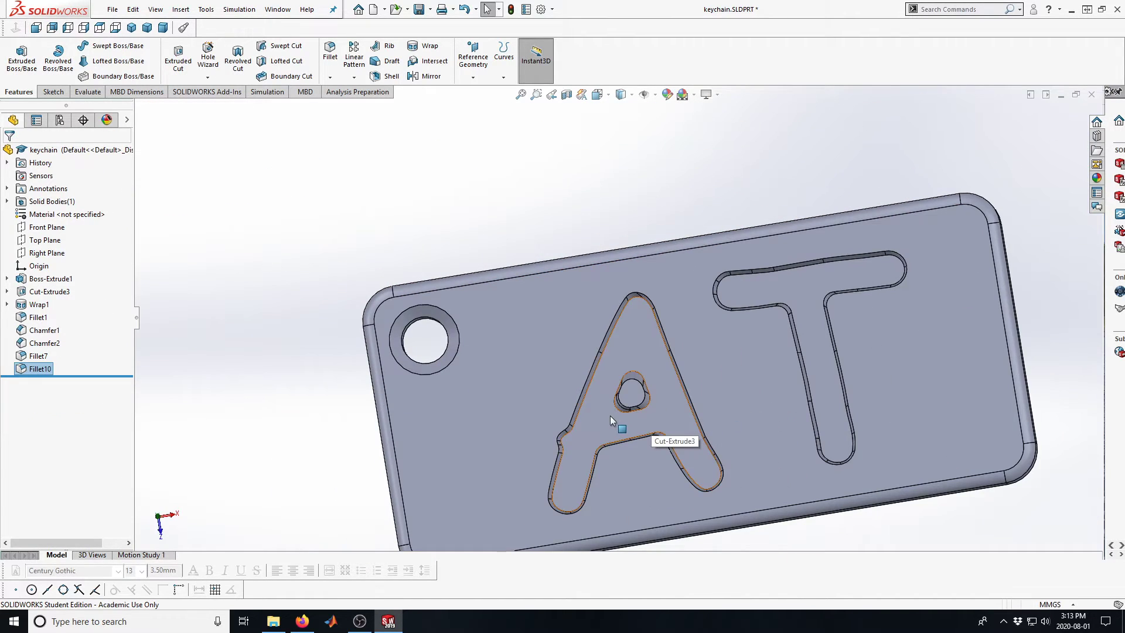
scroll(611, 430, down, 4)
scroll(639, 213, up, 4)
mouse_move(637, 347)
middle_down()
mouse_move(608, 354)
mouse_move(625, 341)
mouse_move(616, 346)
middle_up()
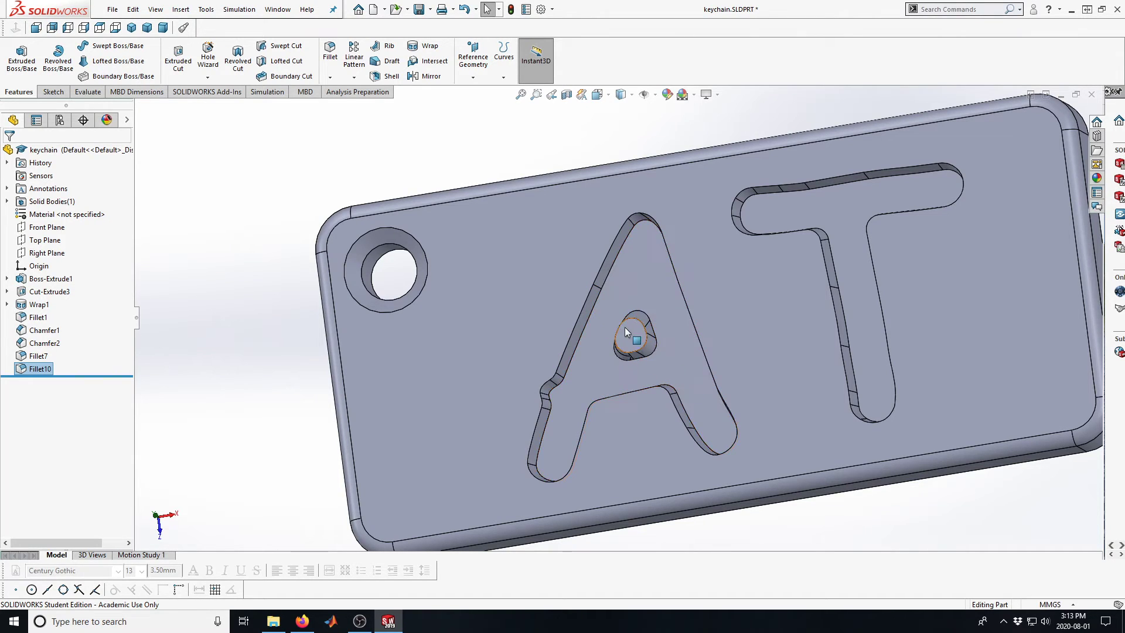
scroll(674, 390, up, 3)
scroll(666, 381, down, 3)
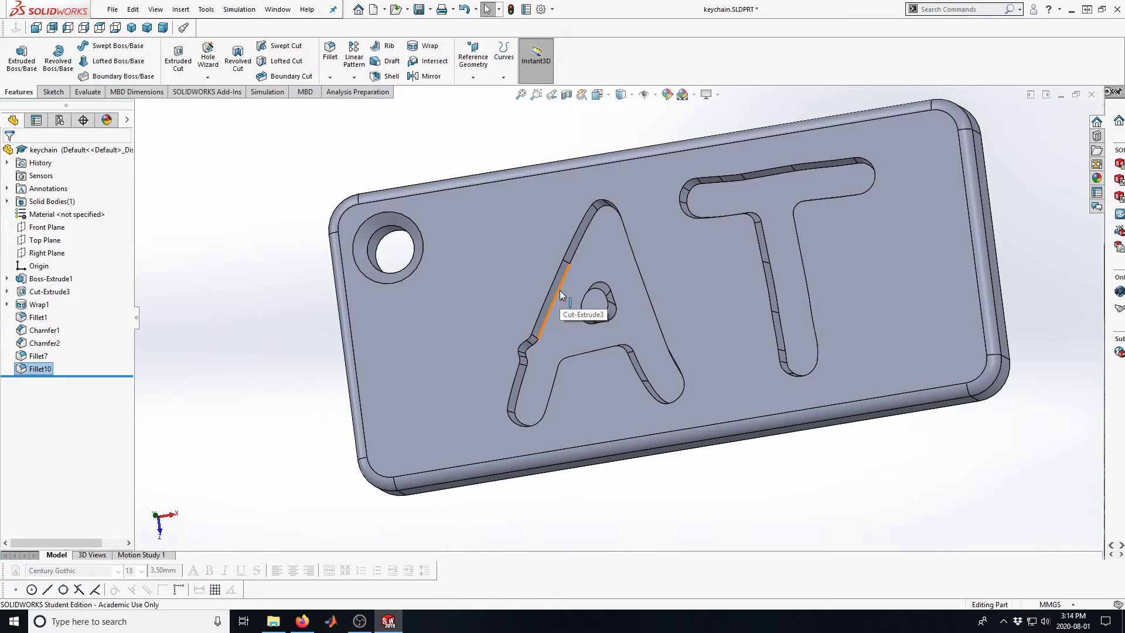
click(111, 345)
click(217, 385)
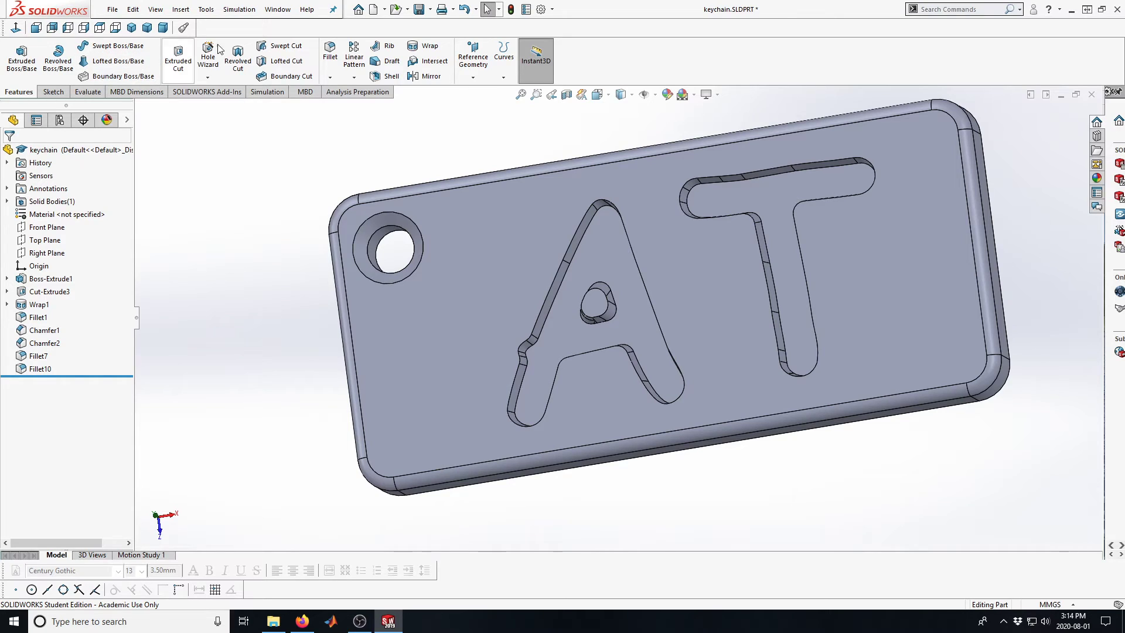
- Start a 0.35 mm constant-size fillet on the floor edge of the letter A's long outer wall above the side notch
click(323, 55)
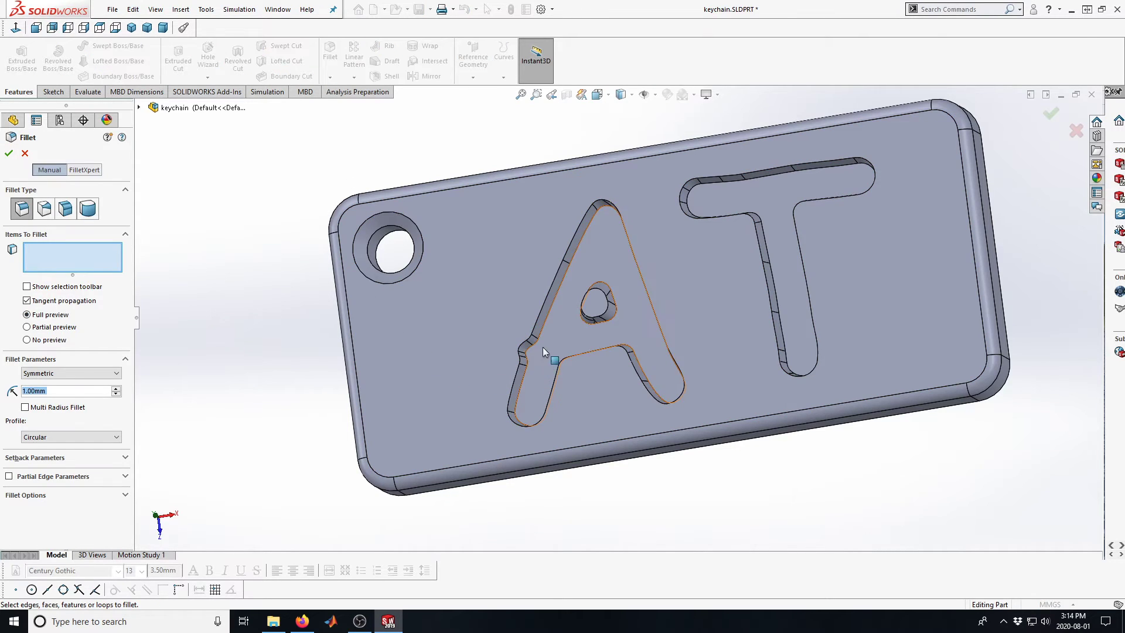
click(549, 315)
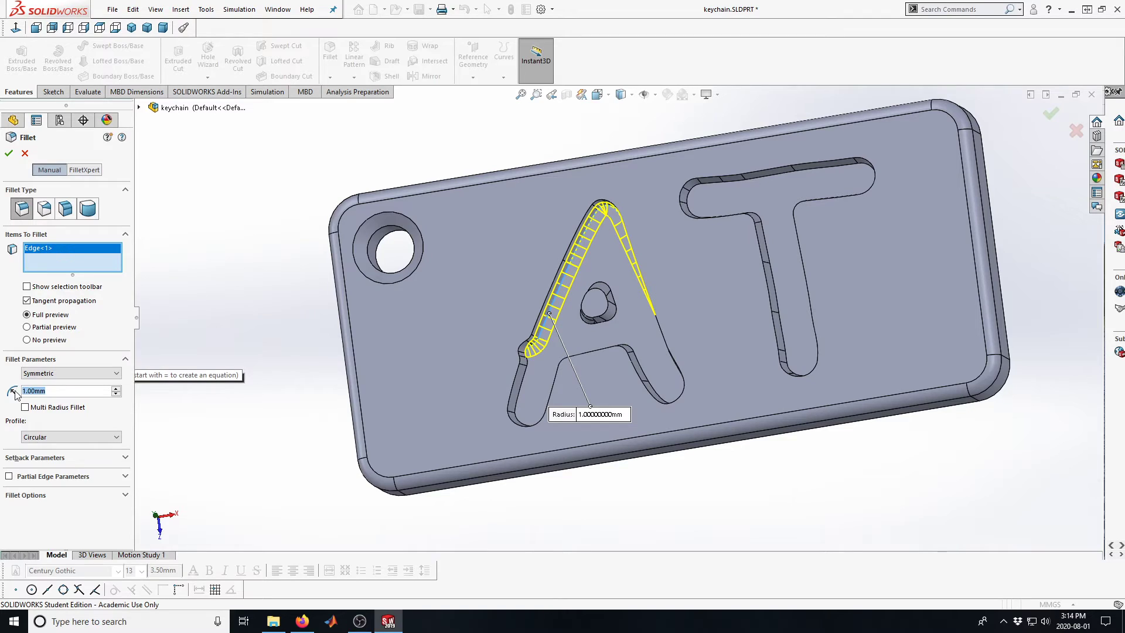
text(0.35)
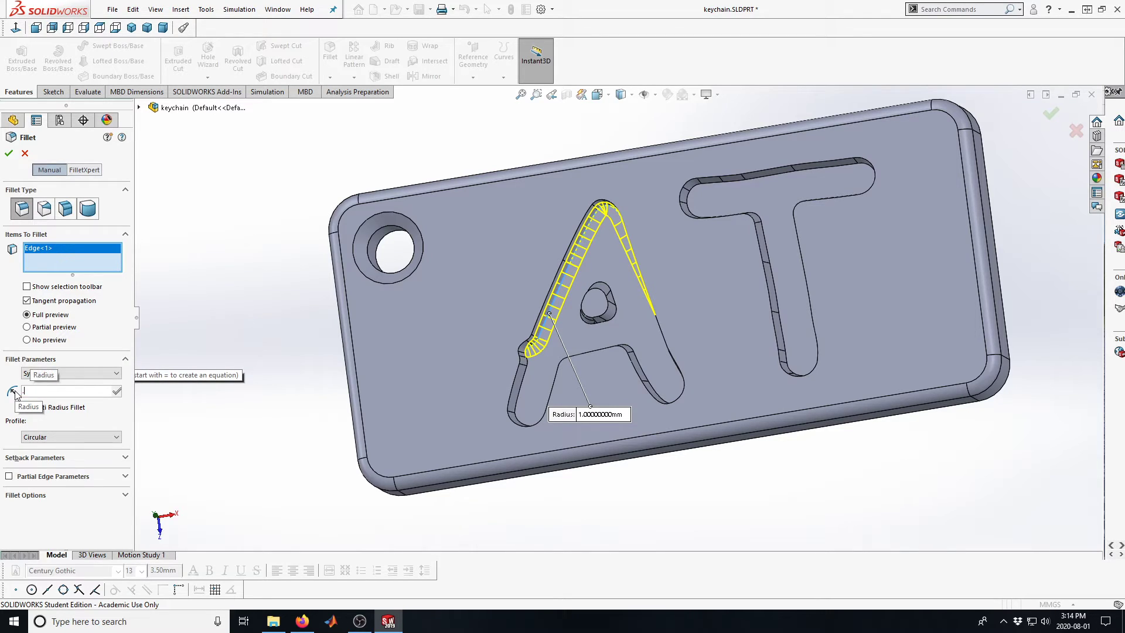
key(Return)
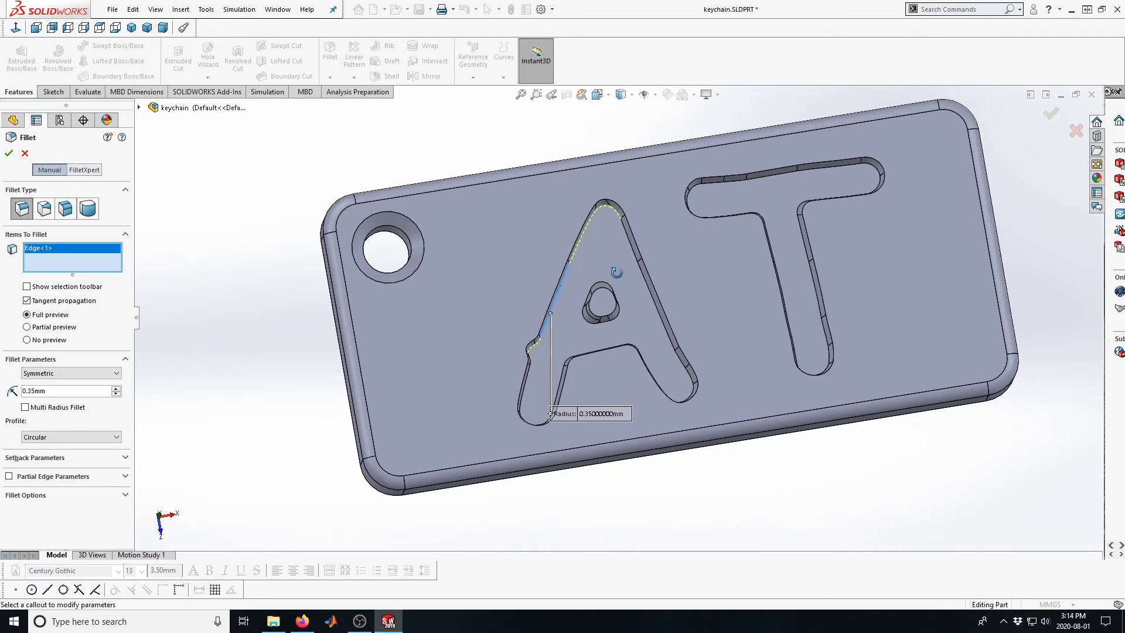
- Add the floor edges of the letter A's unnotched outer wall and of that leg's inner side and rounded foot to the fillet
middle_drag(588, 289, 634, 273)
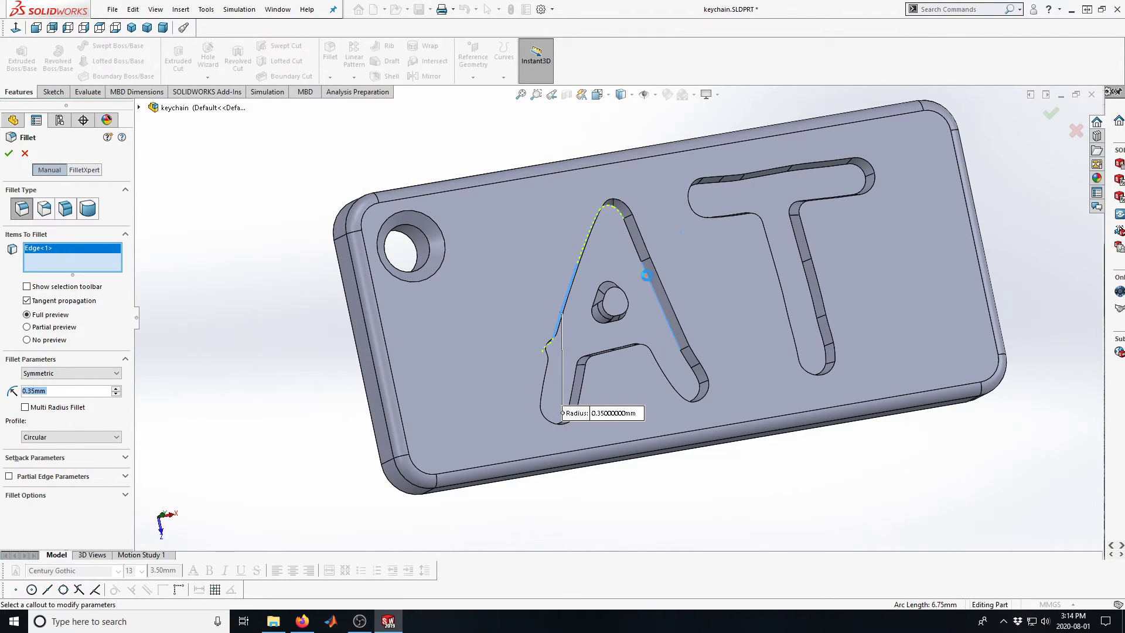
click(649, 282)
middle_drag(566, 343, 680, 427)
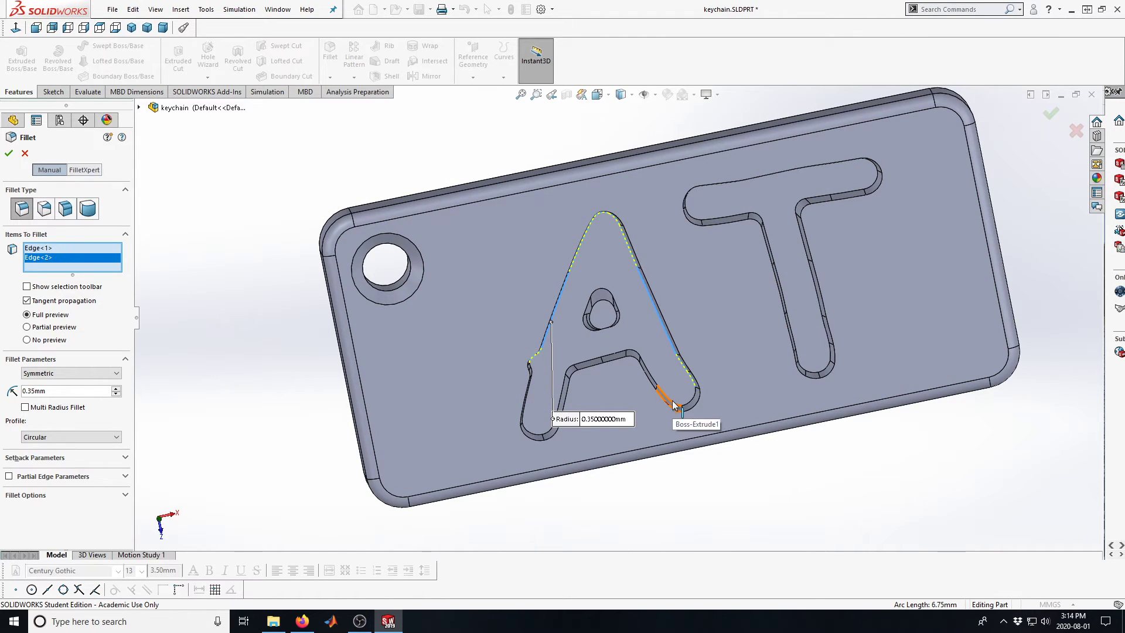
click(668, 397)
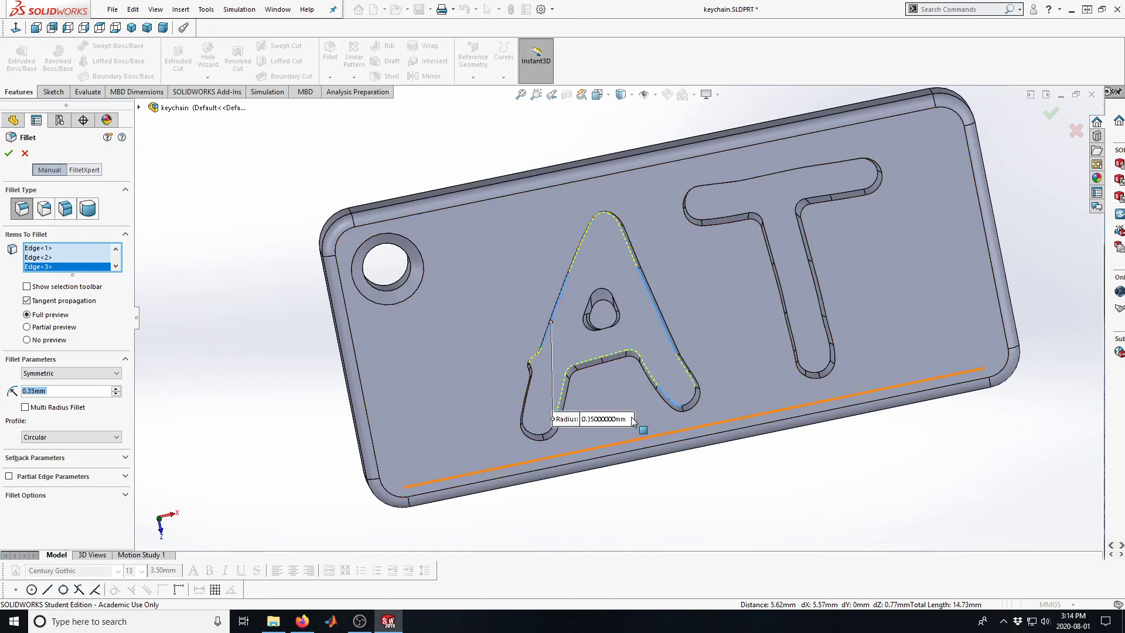
click(692, 404)
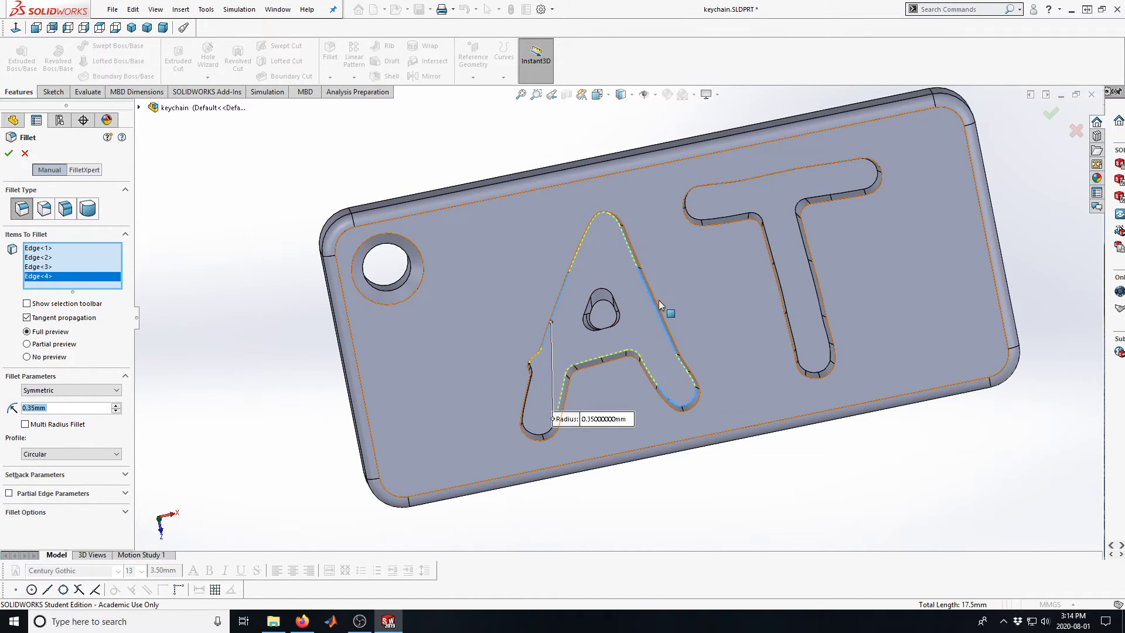
- Add the floor edges of the notched leg's rounded foot and lower outer wall, and try to apply the 0.35 mm fillet
scroll(575, 386, down, 5)
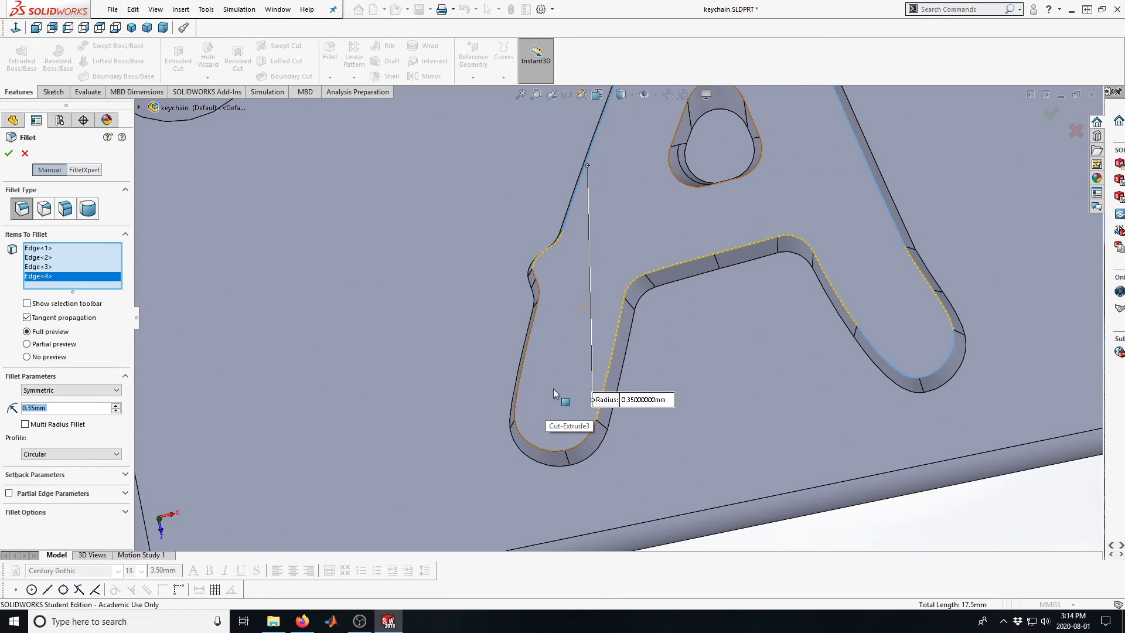
click(578, 444)
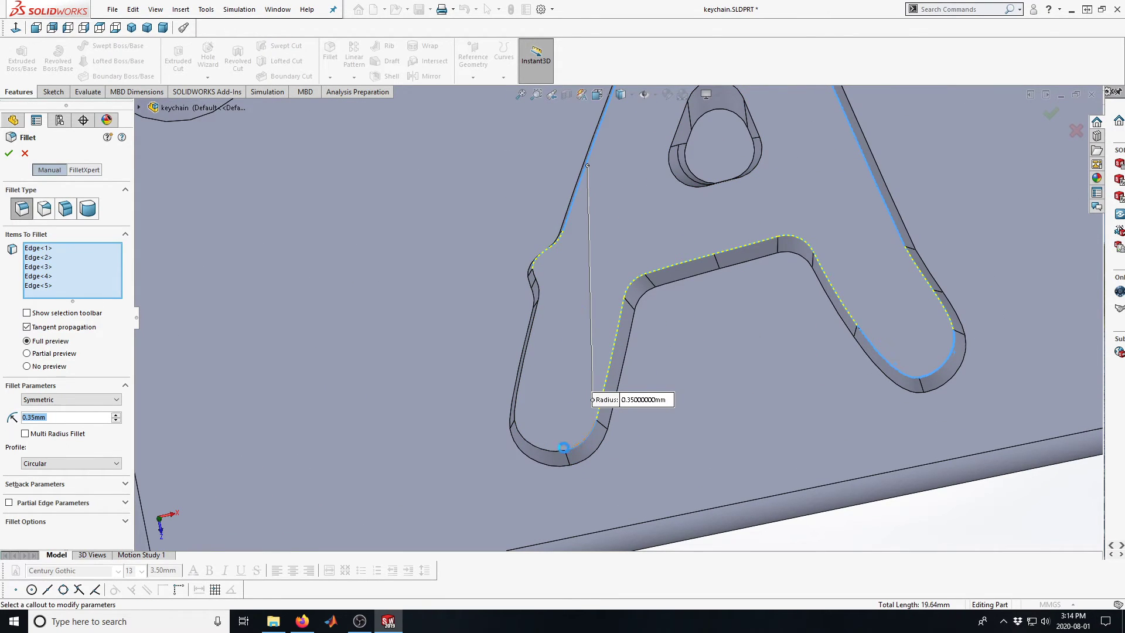
click(521, 385)
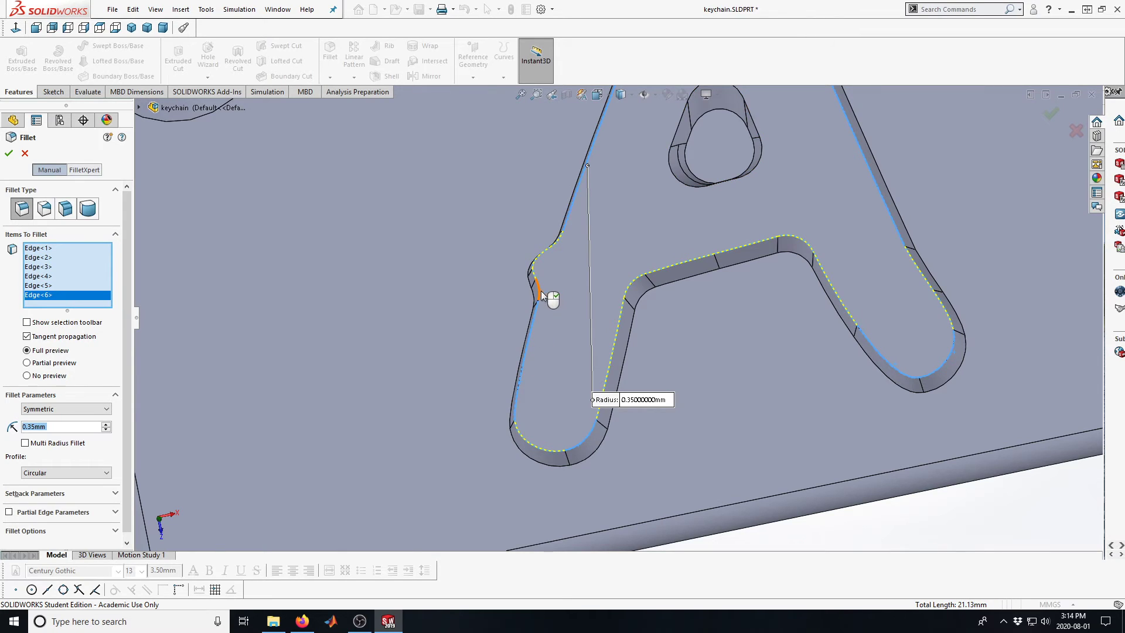
click(8, 154)
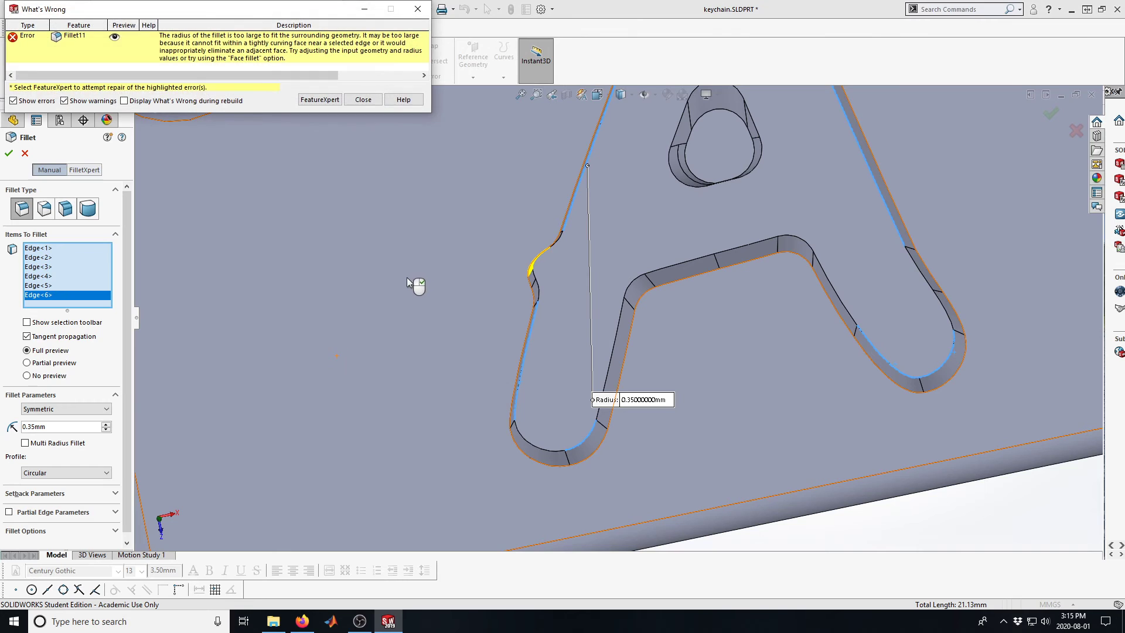
click(363, 100)
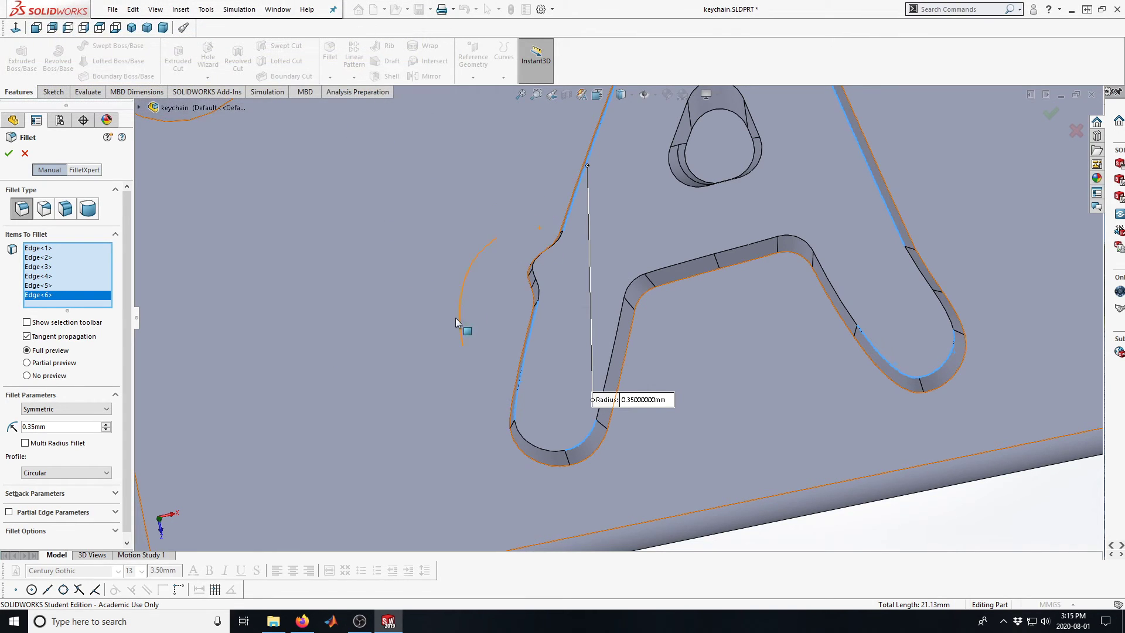
- Remove all edges from the fillet selection except the letter A's long outer-wall floor edge above the side notch
scroll(508, 297, up, 3)
scroll(615, 263, up, 3)
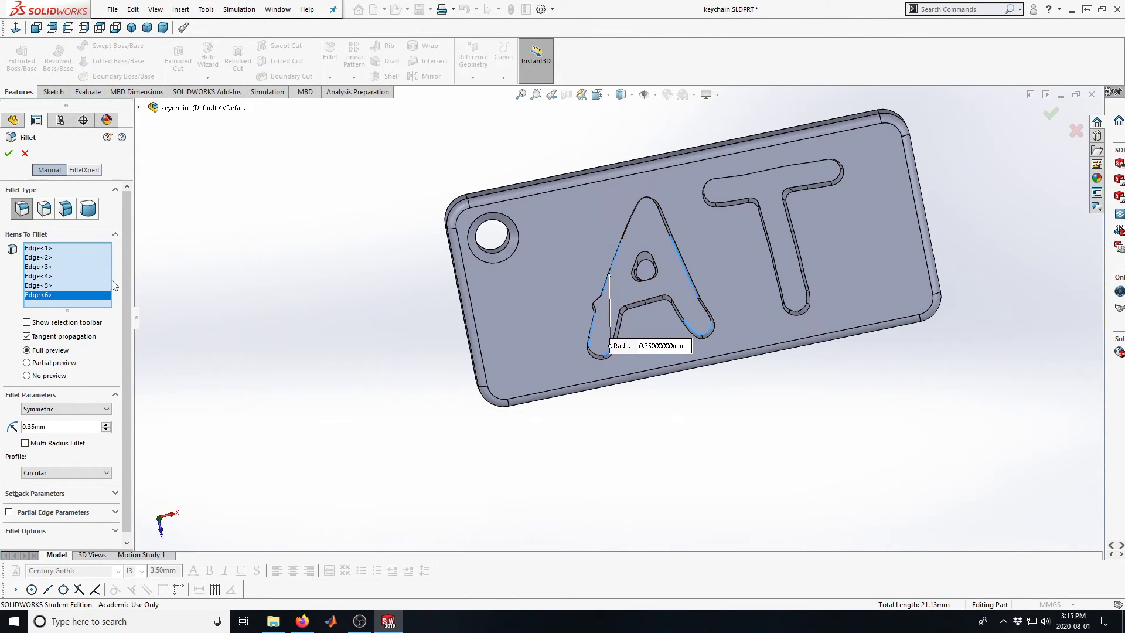
scroll(656, 261, down, 4)
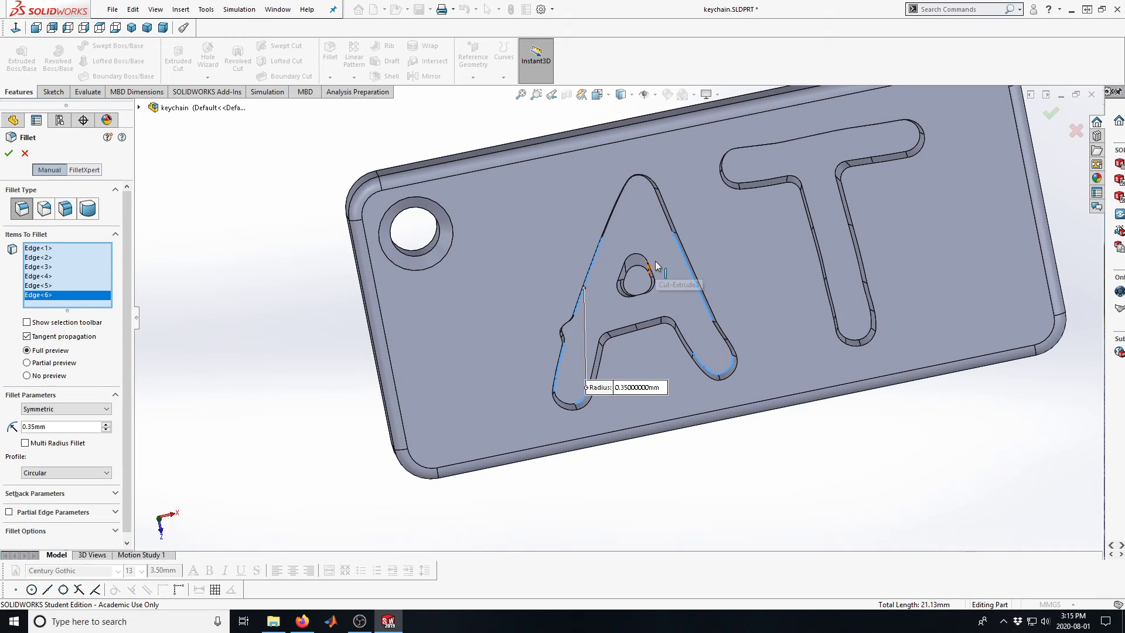
key(Delete)
click(37, 284)
key(Delete)
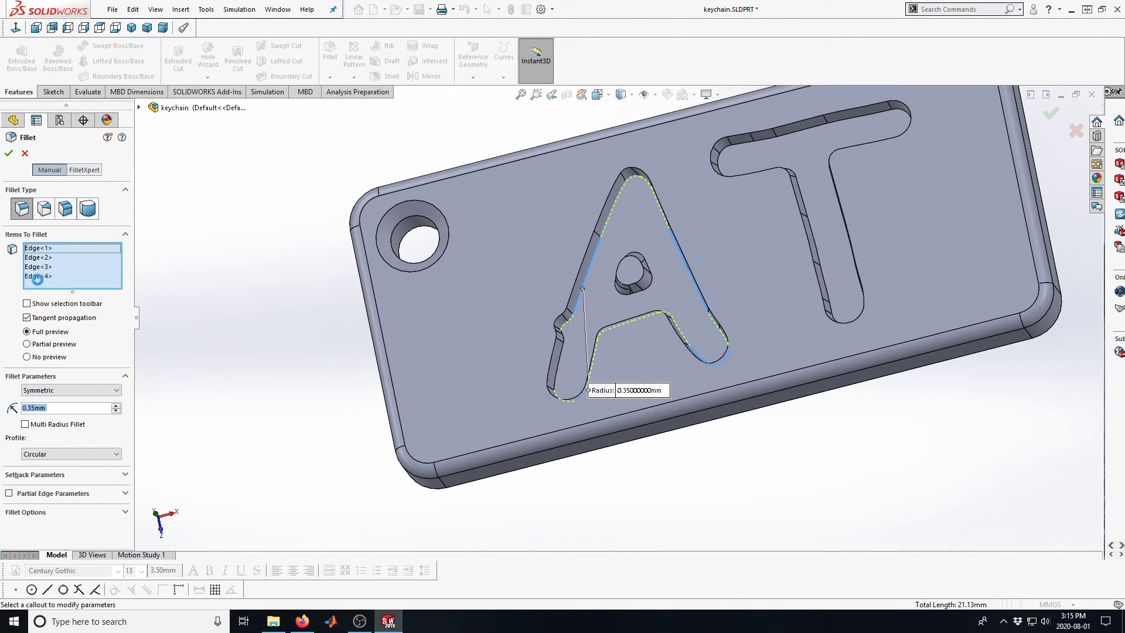
click(37, 276)
key(Delete)
click(35, 268)
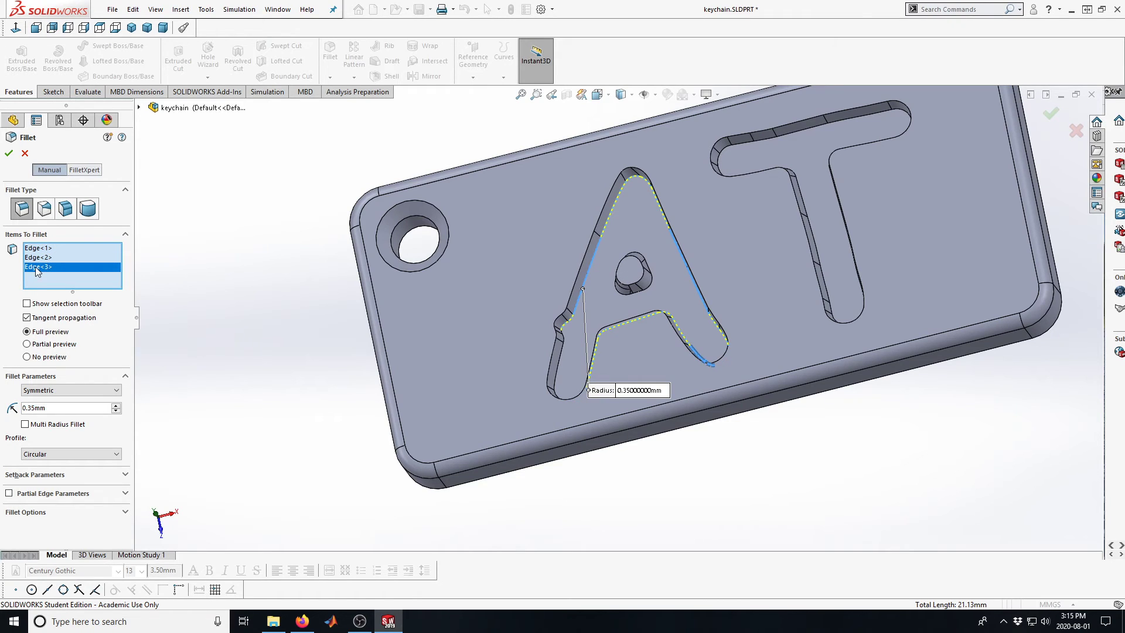
key(Delete)
click(37, 257)
key(Delete)
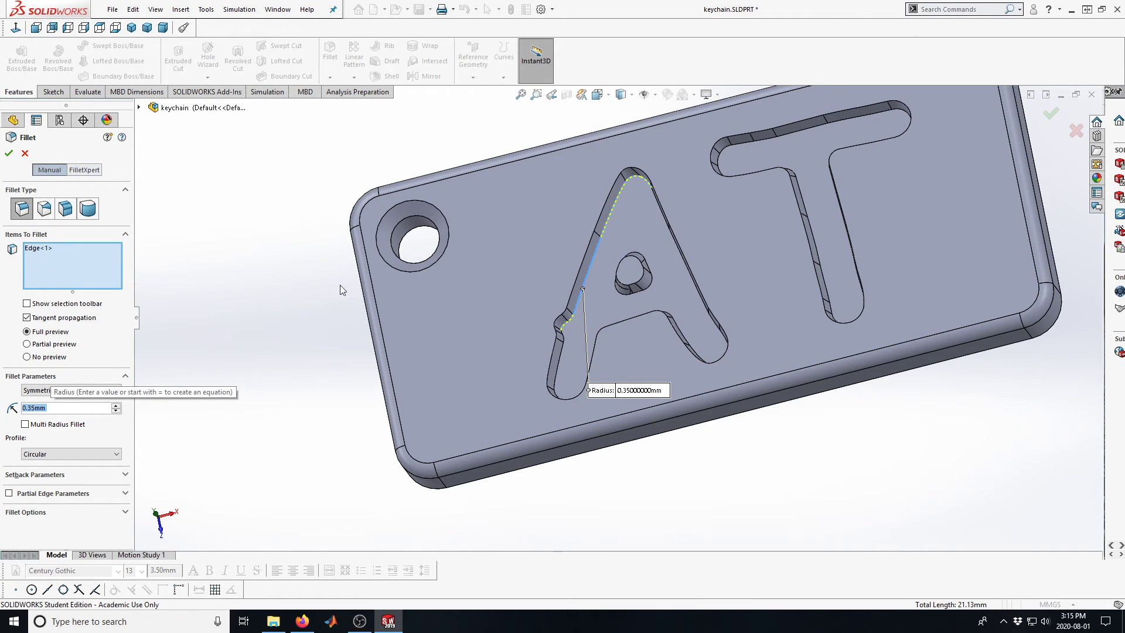
- Try to apply the 0.35 mm fillet to the single outer-wall floor edge above the notch, and cancel the command
click(9, 153)
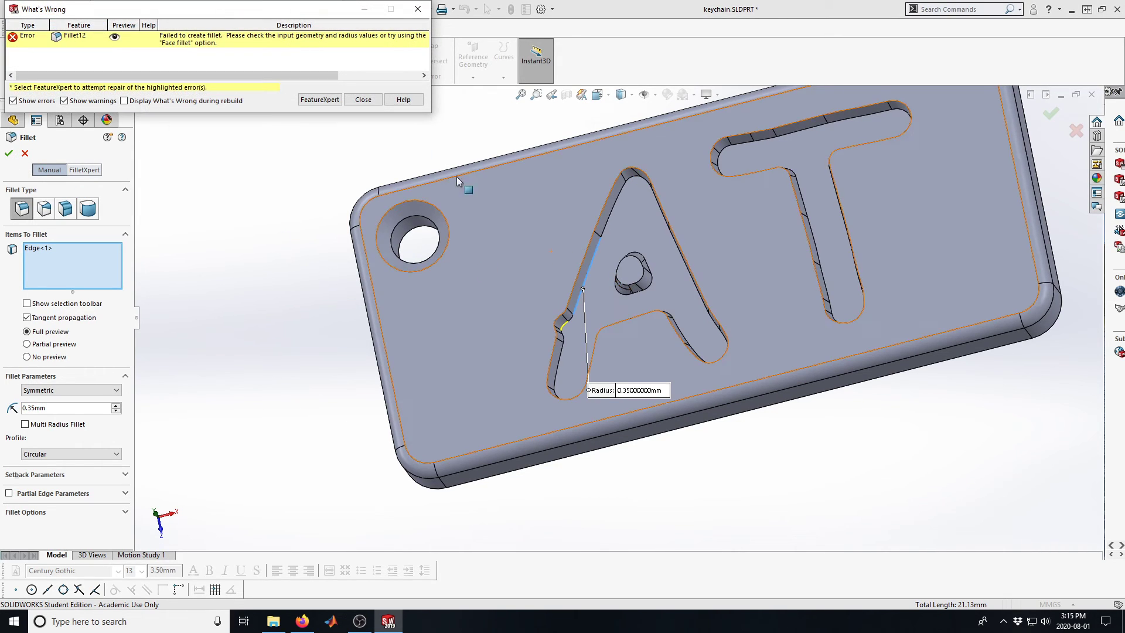
click(362, 103)
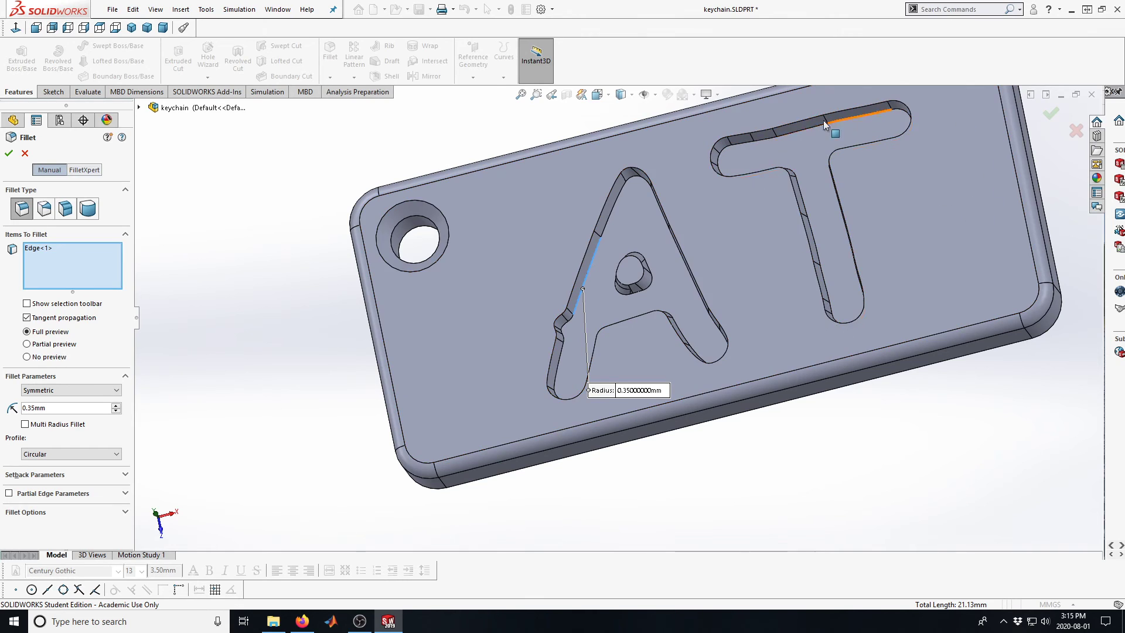
click(1054, 115)
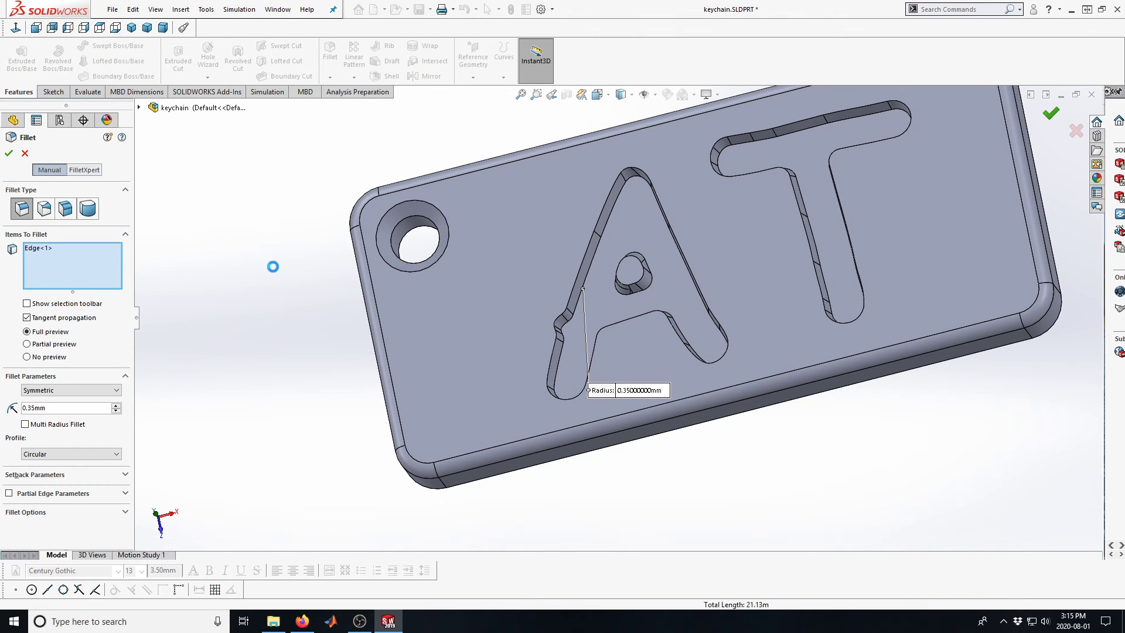
click(368, 101)
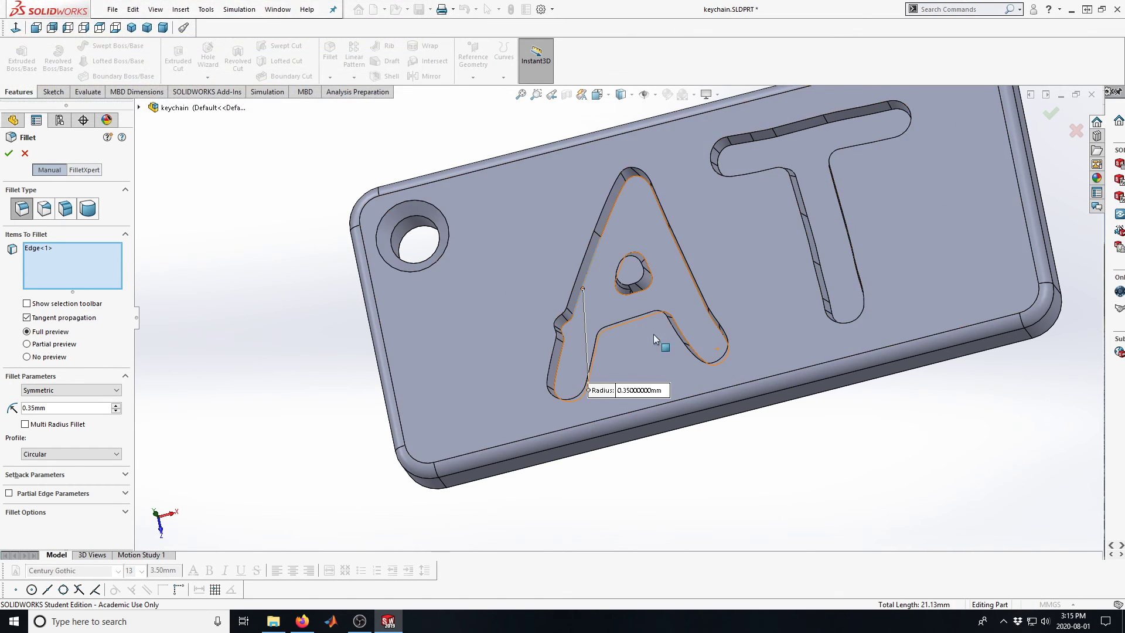
click(24, 154)
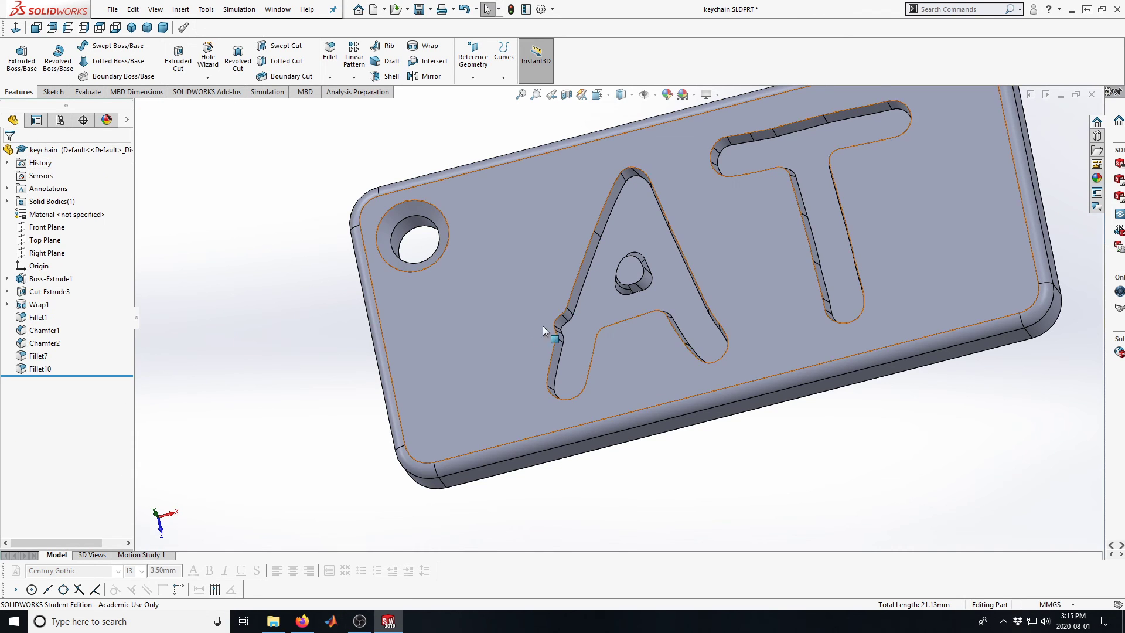
scroll(669, 271, up, 5)
scroll(668, 280, down, 3)
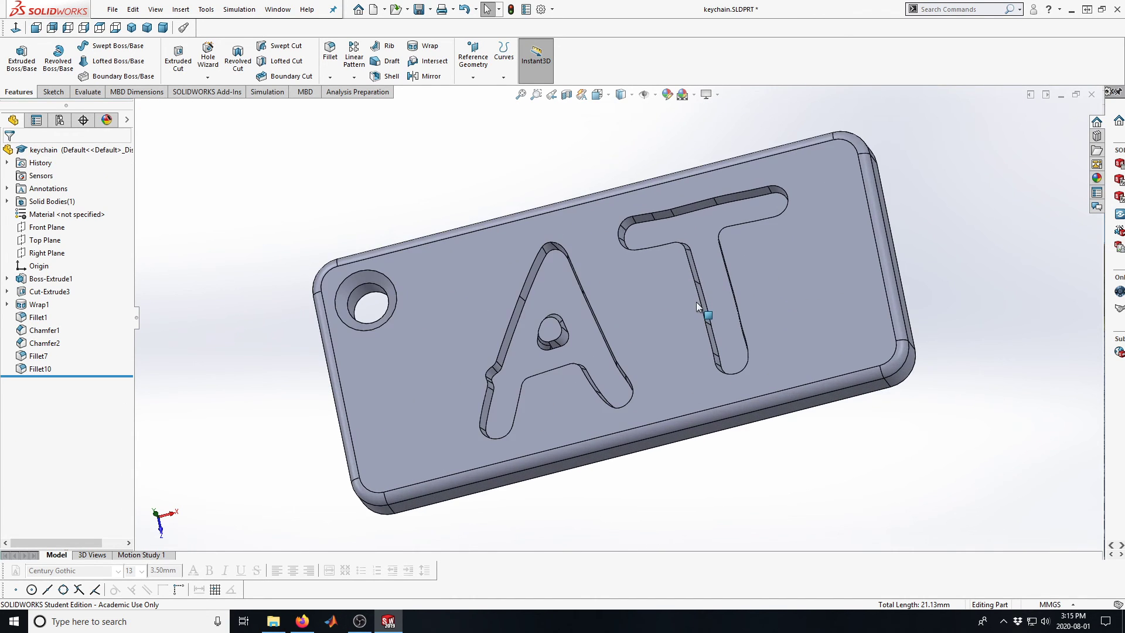
scroll(671, 314, up, 3)
middle_drag(671, 314, 665, 349)
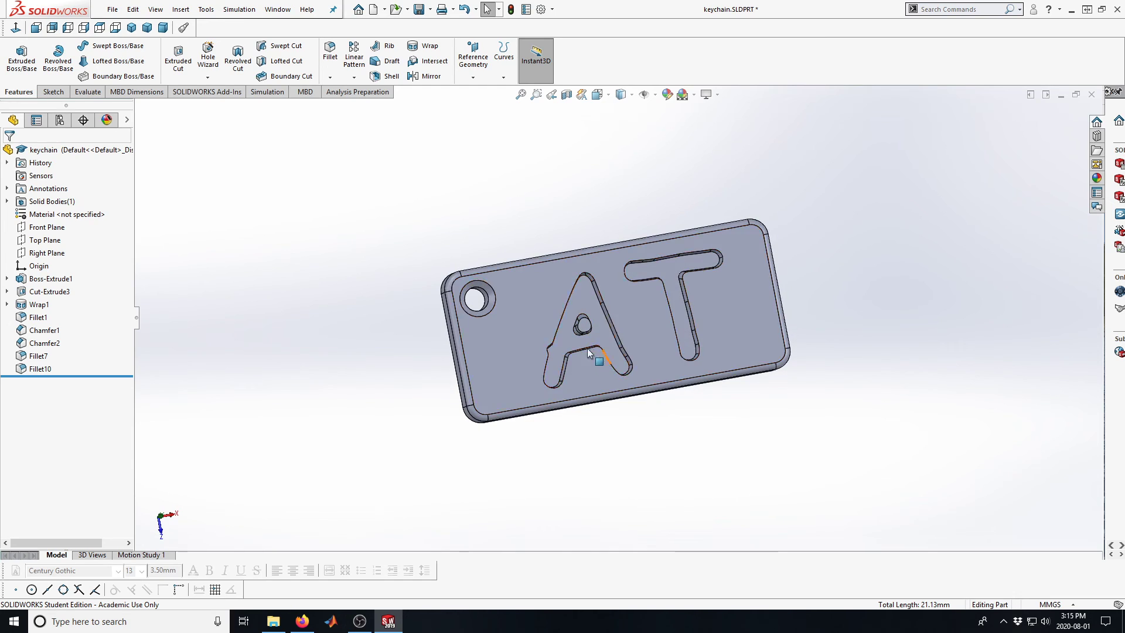
scroll(573, 344, down, 3)
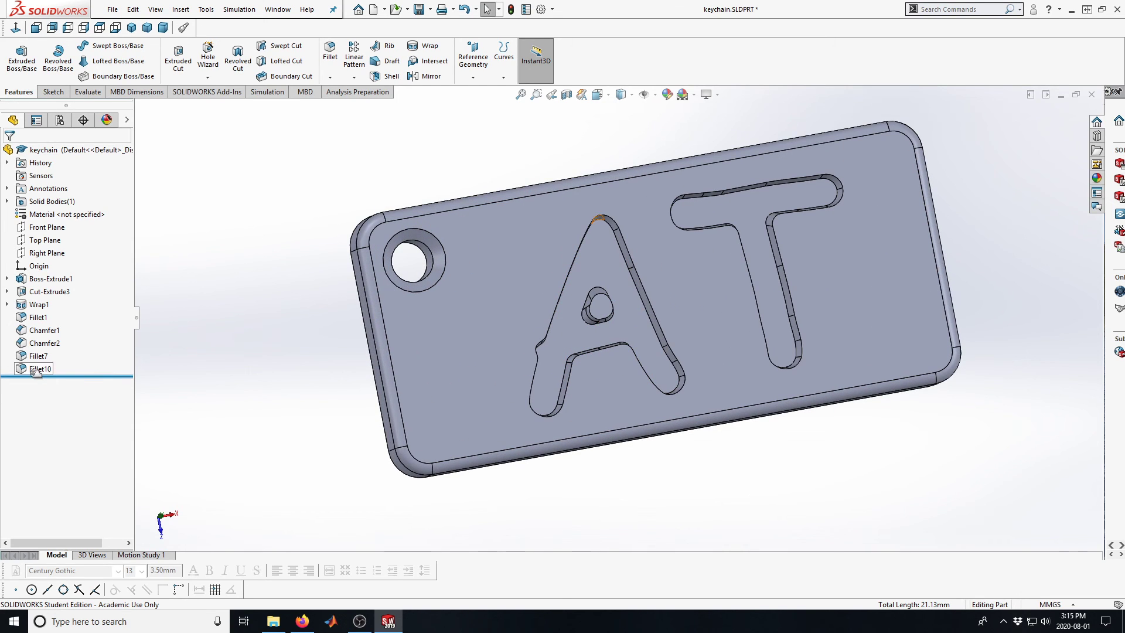